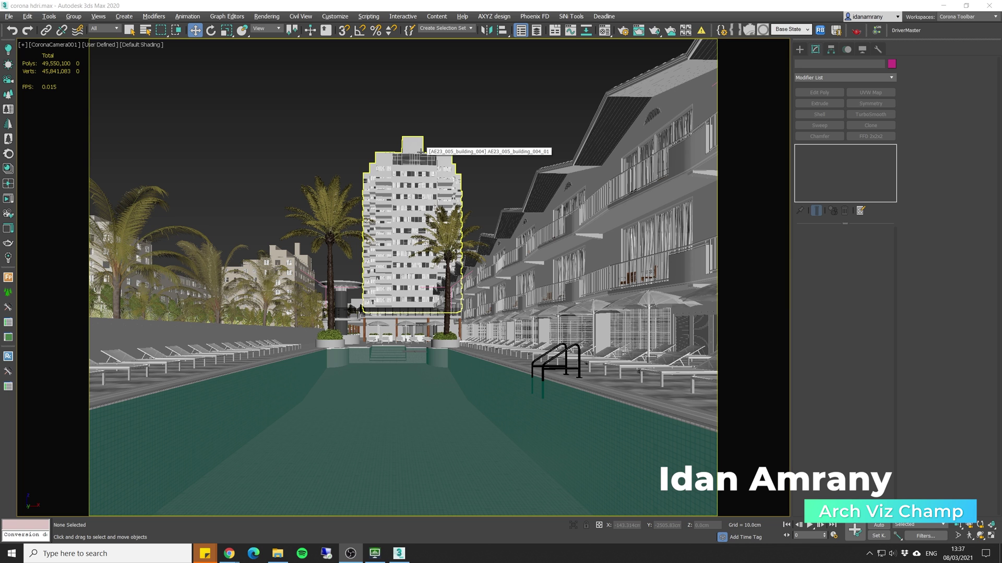
Step: Create a CoronaBitmap map in the Material Editor and load spiaggia_di_mondello_4k.hdr with real 32 bpp pixels
click(602, 32)
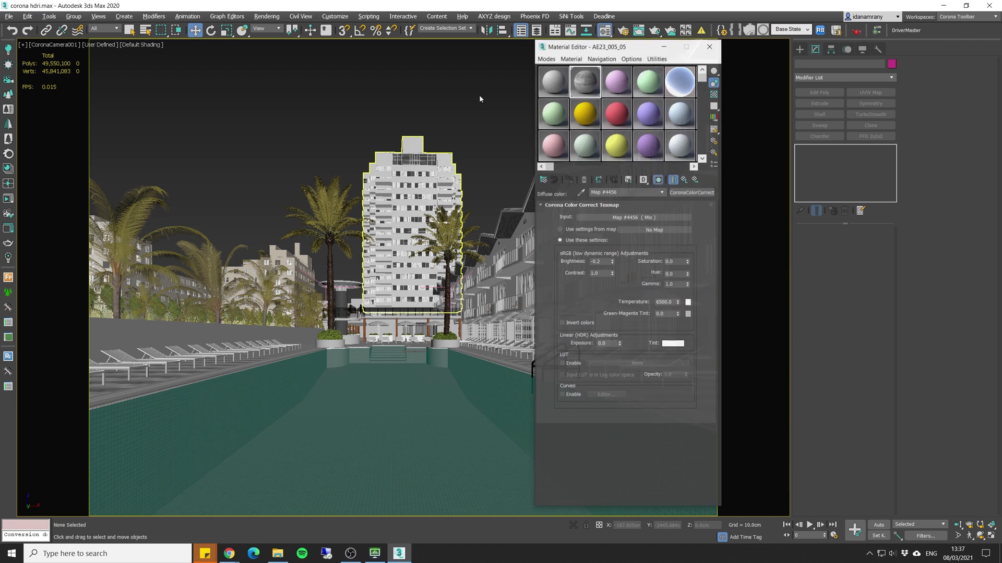
click(543, 180)
click(389, 195)
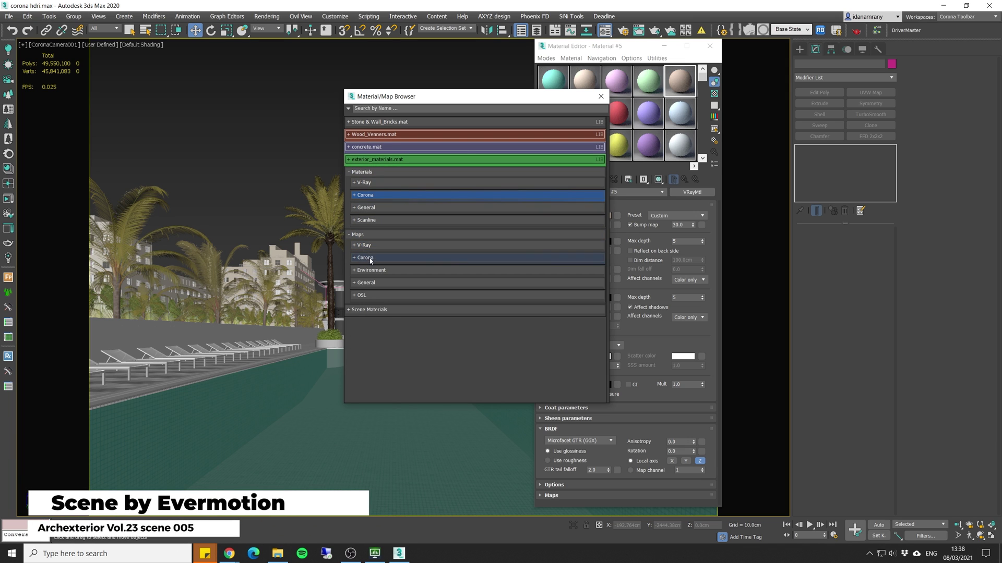
click(374, 258)
double_click(396, 278)
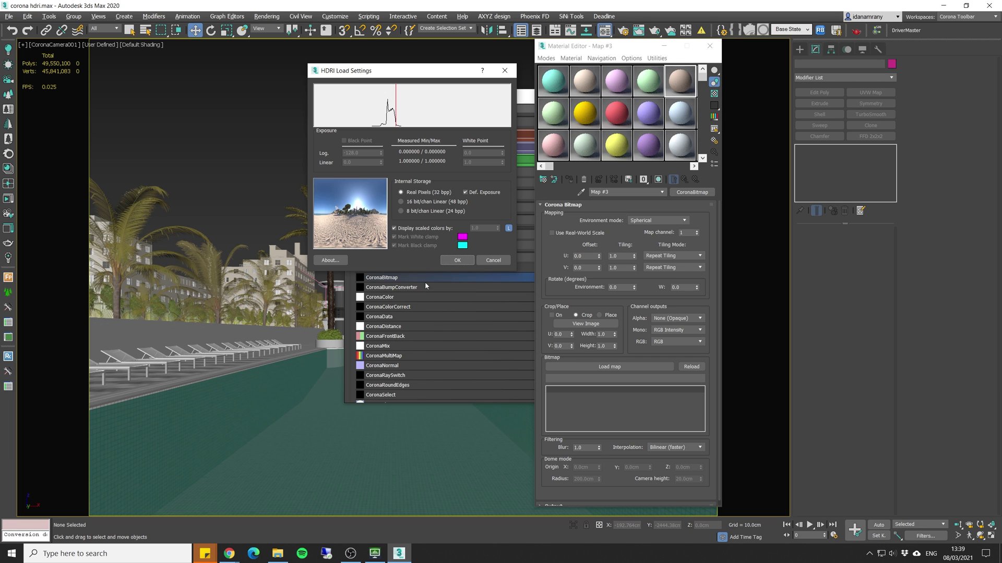
click(457, 261)
Step: Assign the HDRI CoronaBitmap as the scene's environment map and close the environment settings and map browser
drag(630, 46, 231, 75)
click(267, 16)
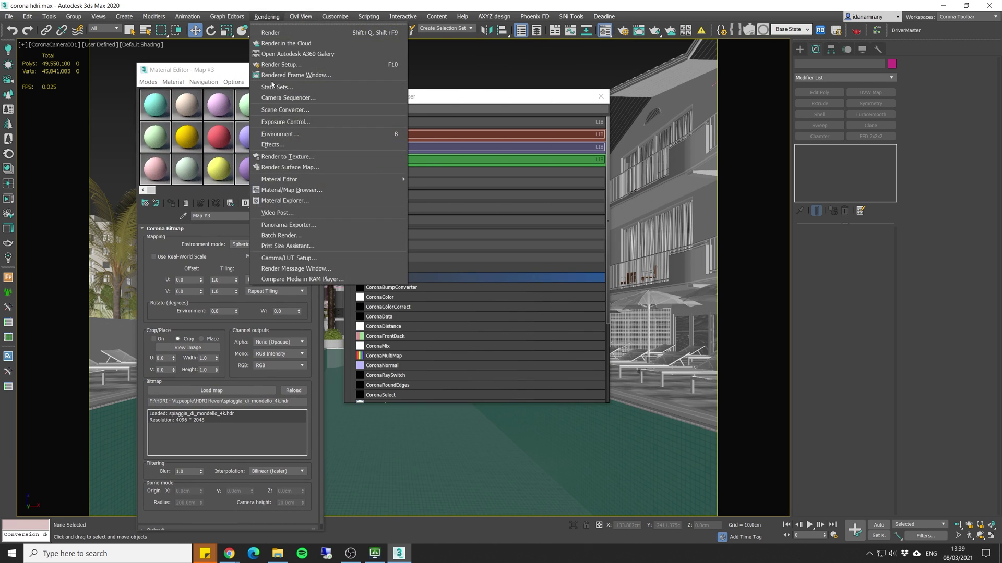
click(305, 134)
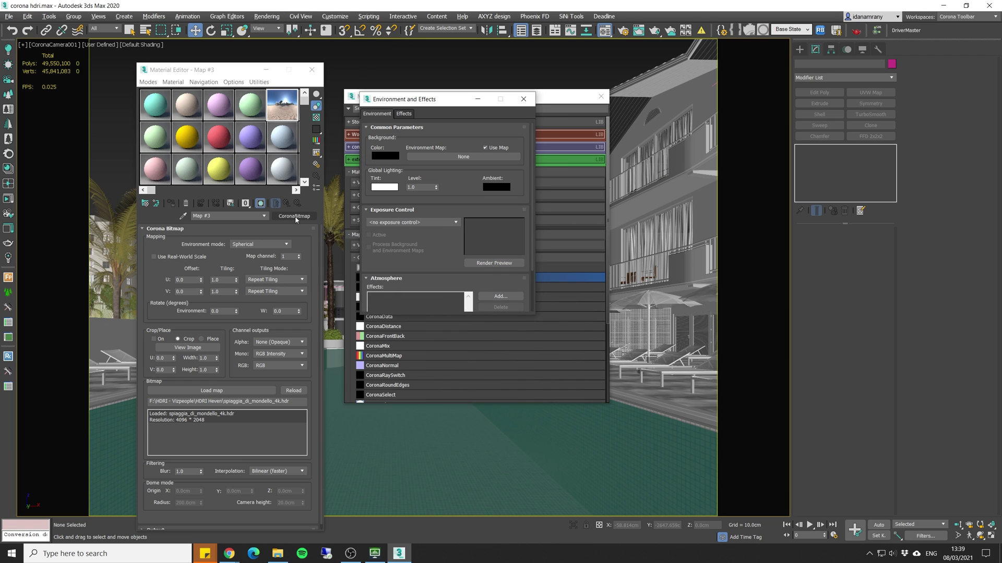
drag(289, 220, 462, 158)
click(432, 235)
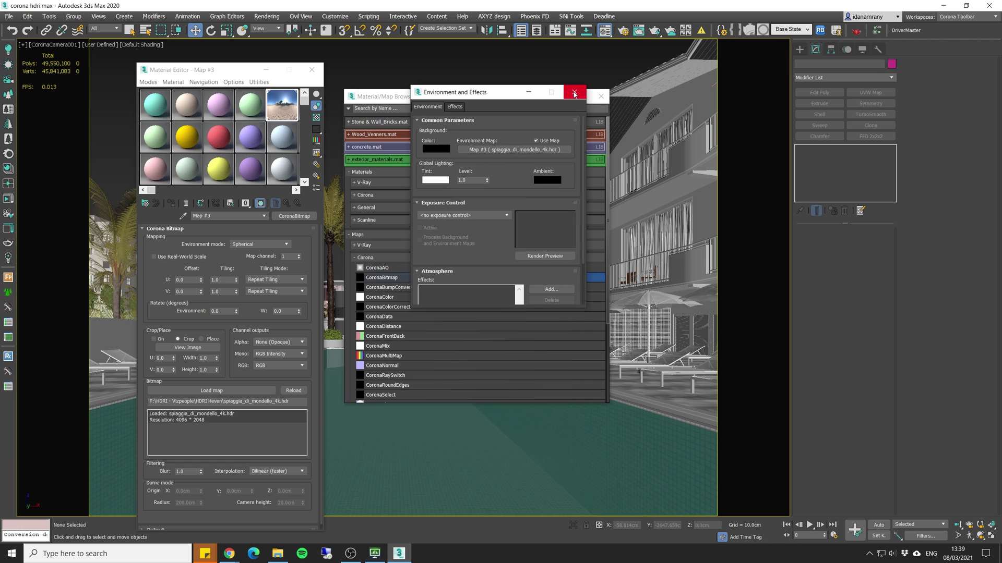
click(573, 94)
click(601, 96)
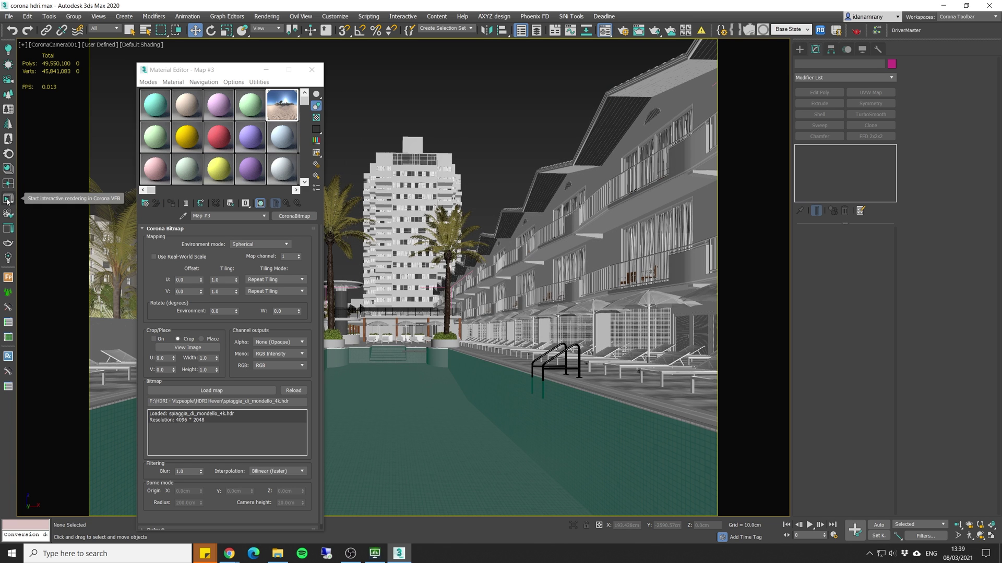
Step: Start Corona interactive rendering and arrange the frame buffer beside the Material Editor
drag(1001, 100, 578, 80)
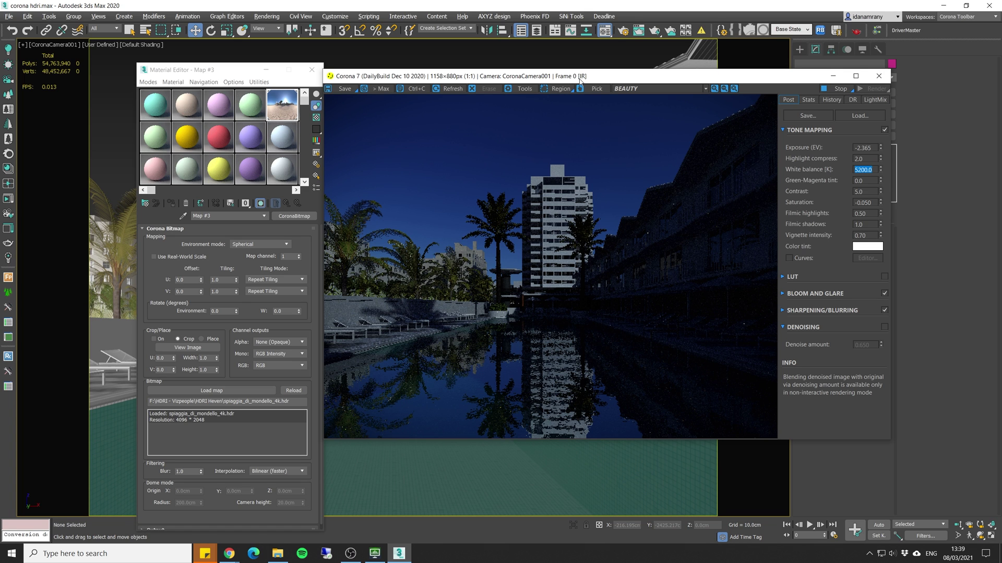
drag(580, 81, 582, 80)
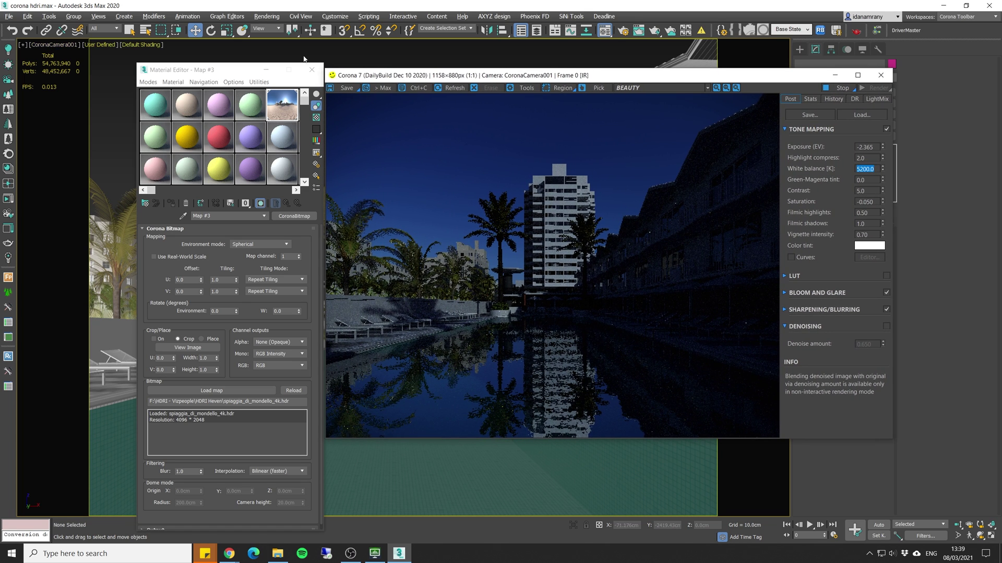
mouse_move(795, 70)
mouse_down()
mouse_move(703, 61)
mouse_move(704, 71)
mouse_move(776, 72)
mouse_up()
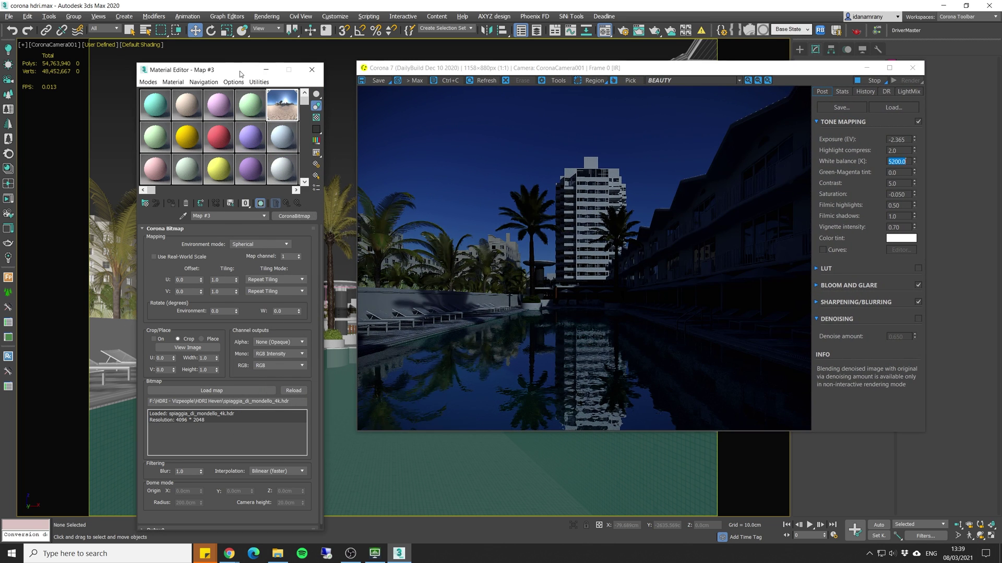
drag(246, 70, 231, 64)
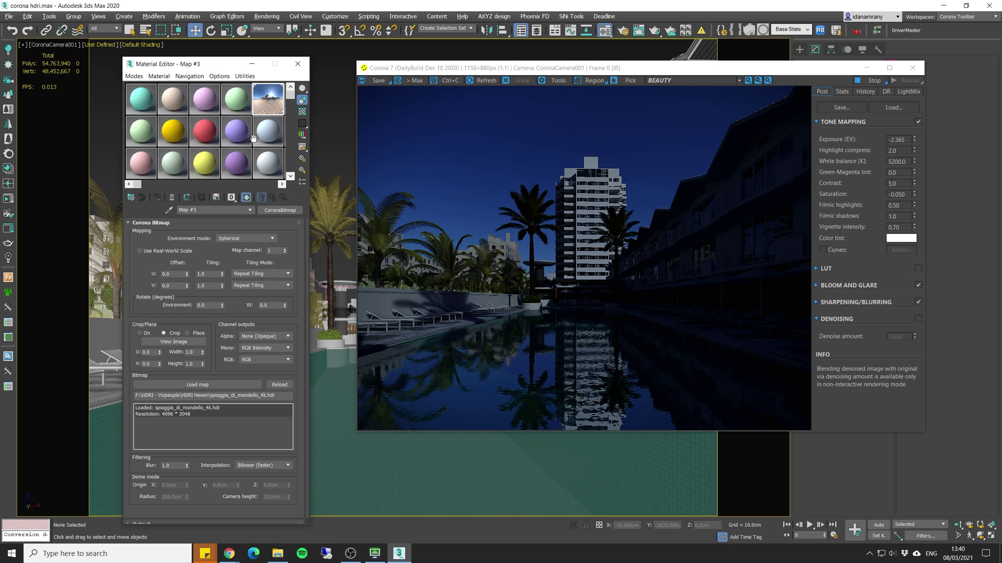
Step: Wrap the HDRI bitmap in a CoronaColorCorrect map, keeping it as the input, and raise the linear exposure to 2.843
click(282, 211)
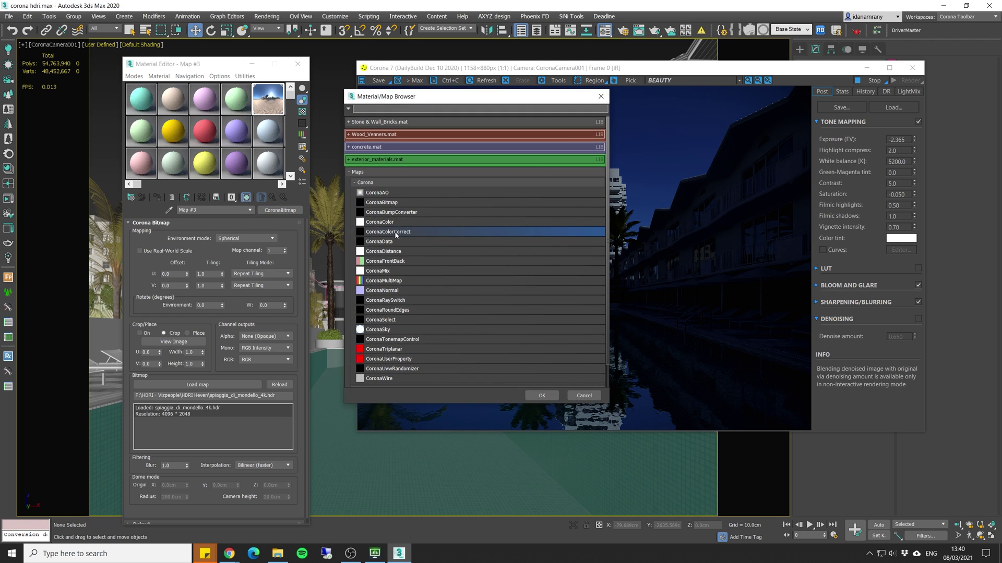
double_click(395, 235)
click(201, 318)
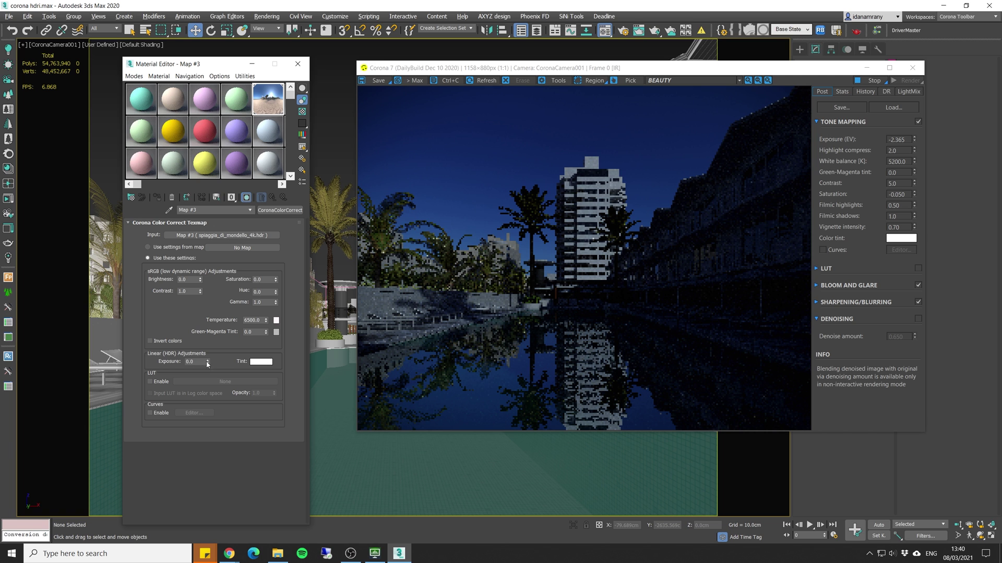
drag(208, 363, 221, 259)
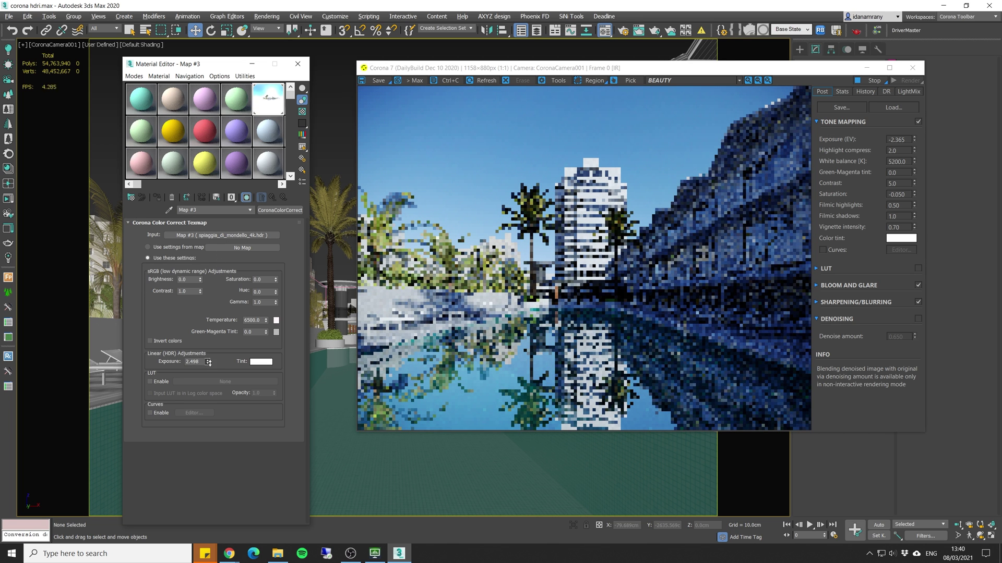
drag(208, 362, 208, 356)
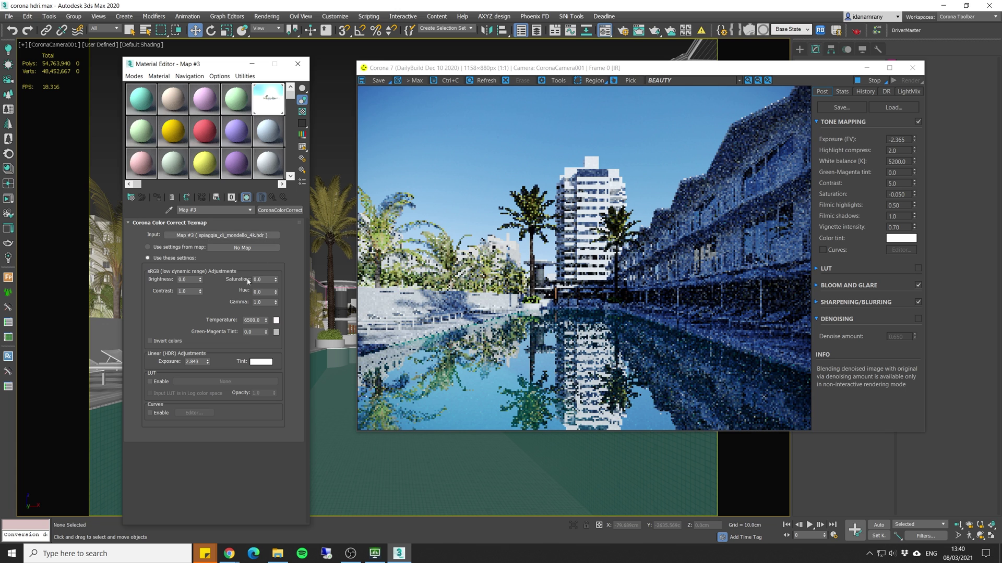
Step: Rotate the HDRI's environment in its Corona Bitmap settings, trying 10 and 50 degrees before settling on 287.64
click(246, 237)
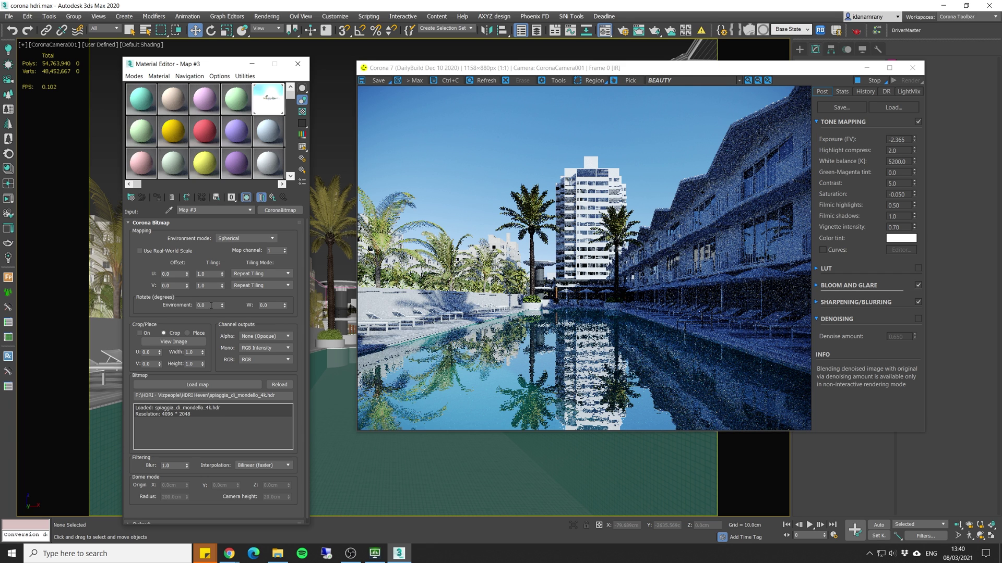
drag(222, 306, 188, 305)
text(10)
key(Return)
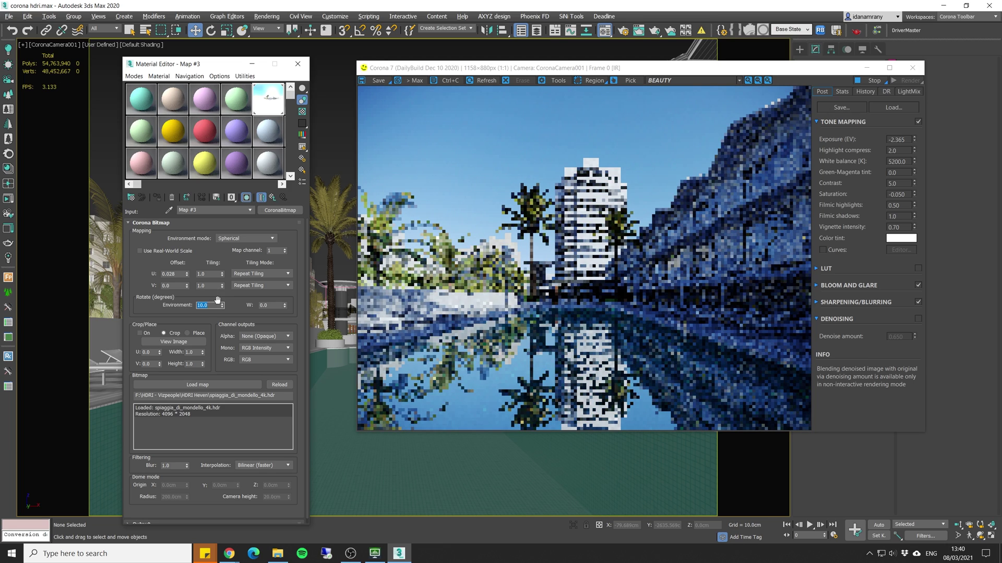
text(50)
key(Return)
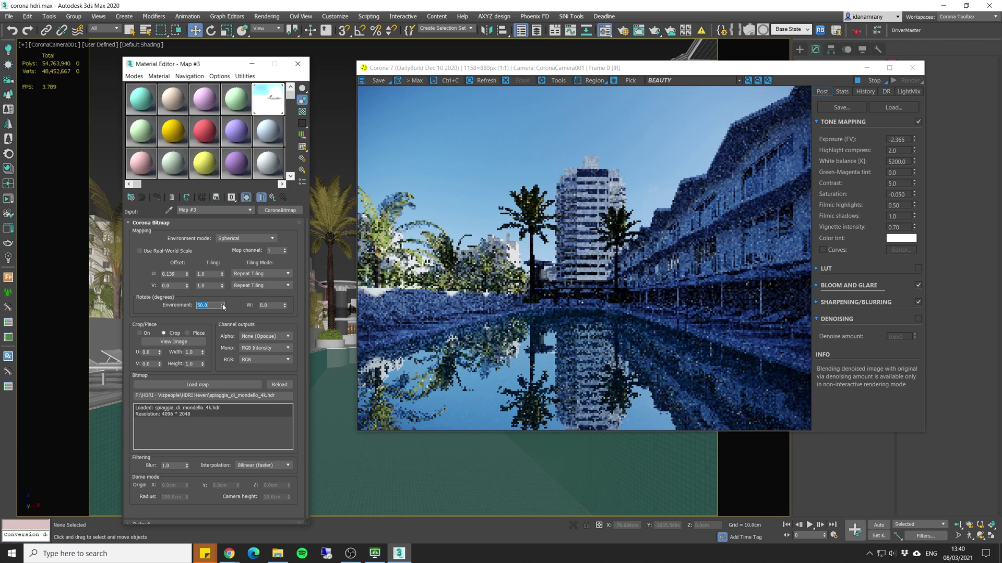
drag(223, 306, 223, 267)
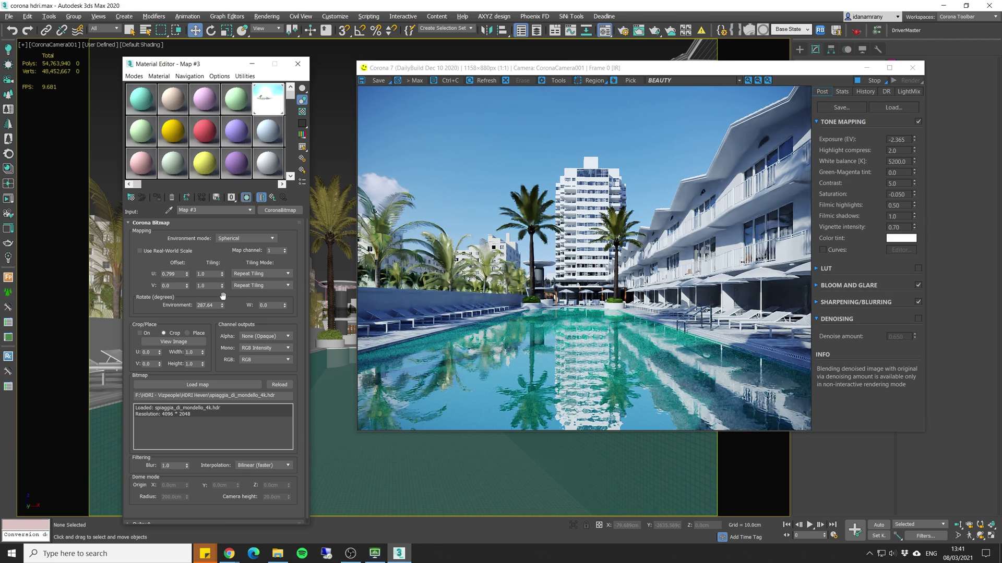
Step: Try hue values of 5 and -5 in the HDRI's Corona Color Correct map
click(272, 197)
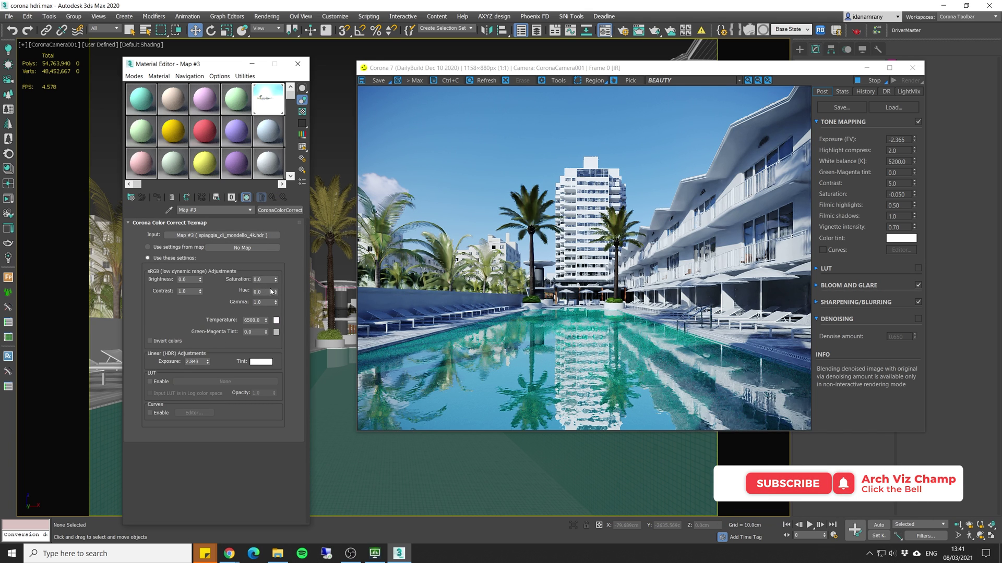
drag(269, 292, 239, 290)
text(5)
key(Return)
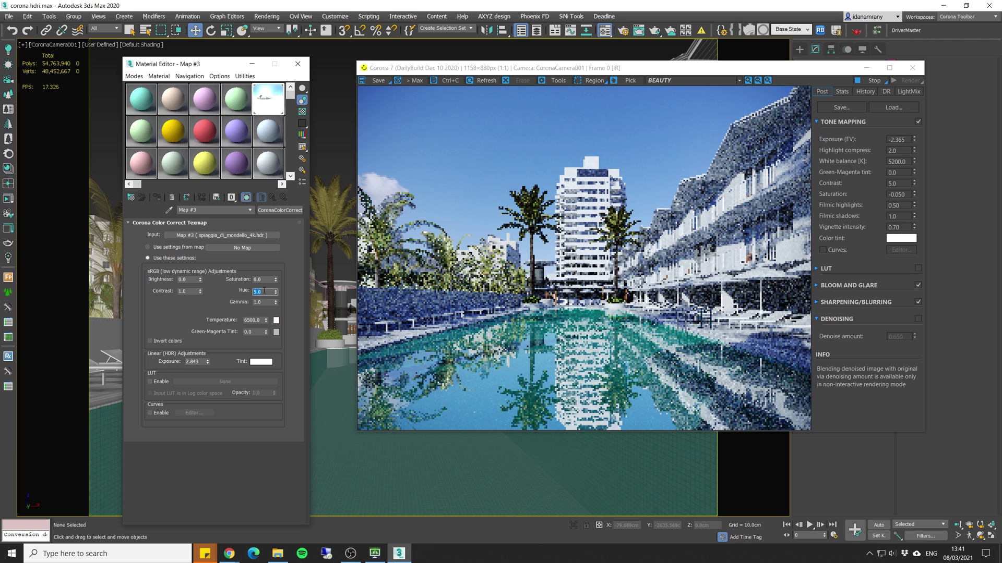
key(BackSpace)
text(-5)
key(Return)
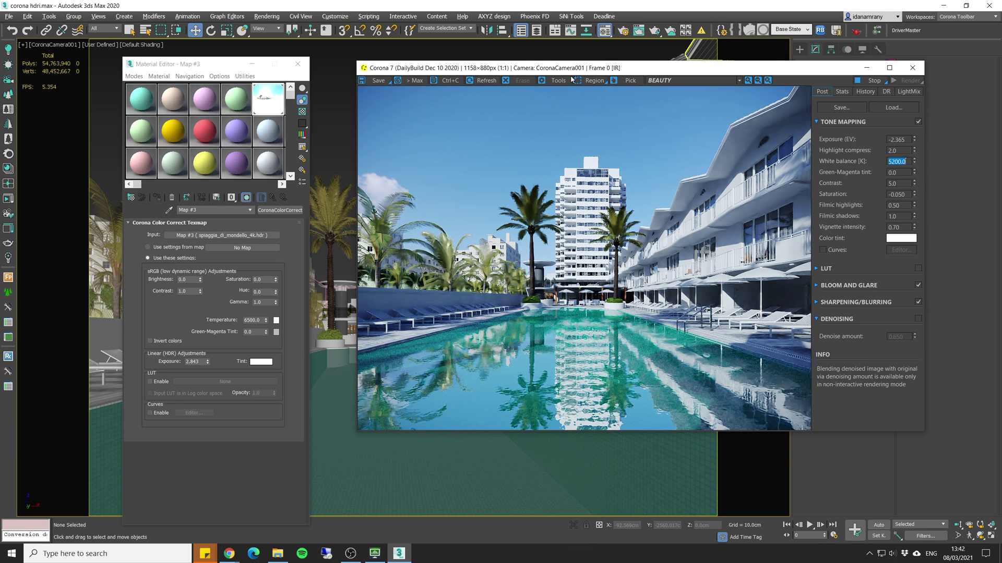
Step: Examine the scene environment source and override options in the Corona render setup
drag(572, 69, 548, 88)
click(622, 32)
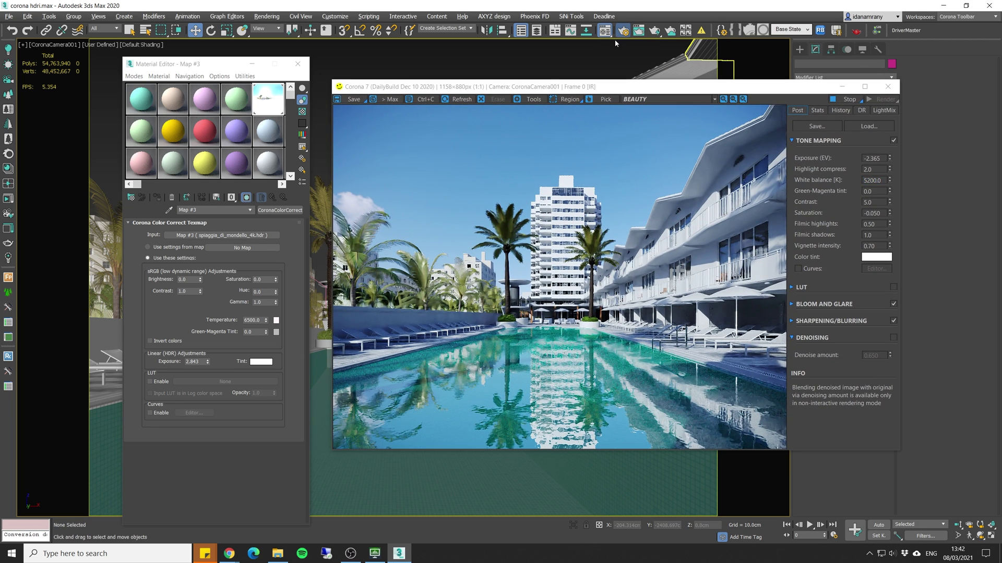
key(F10)
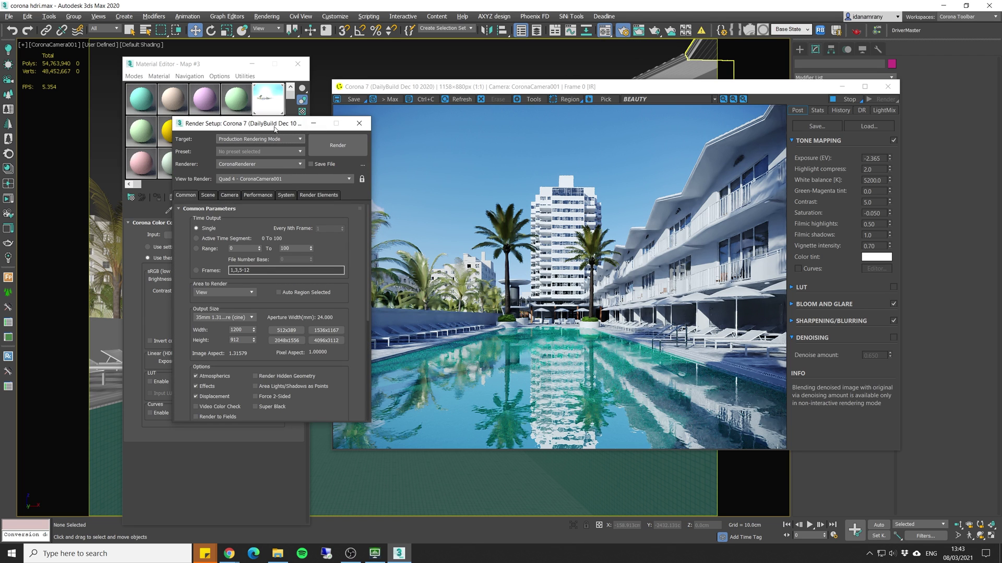
click(243, 190)
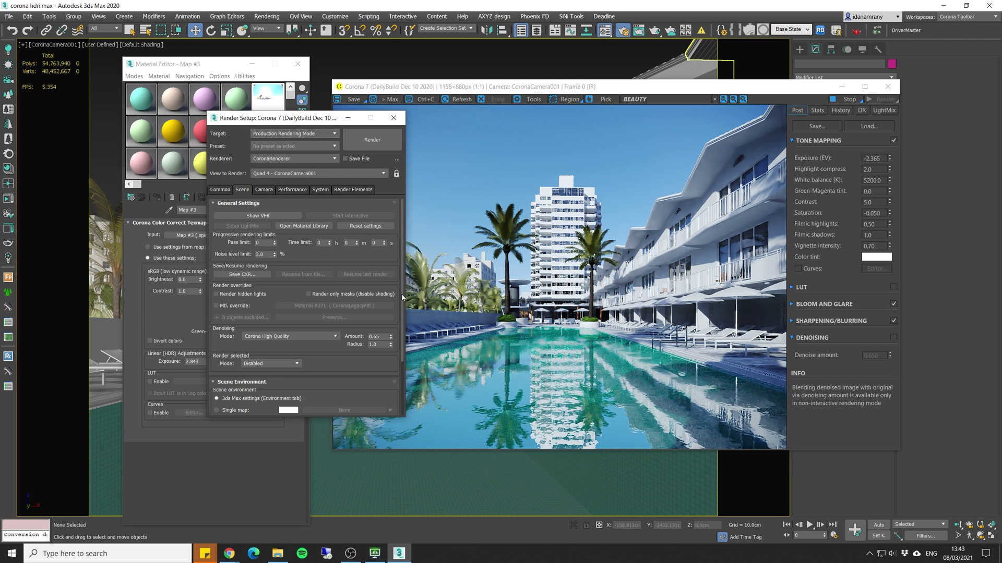
scroll(396, 353, down, 3)
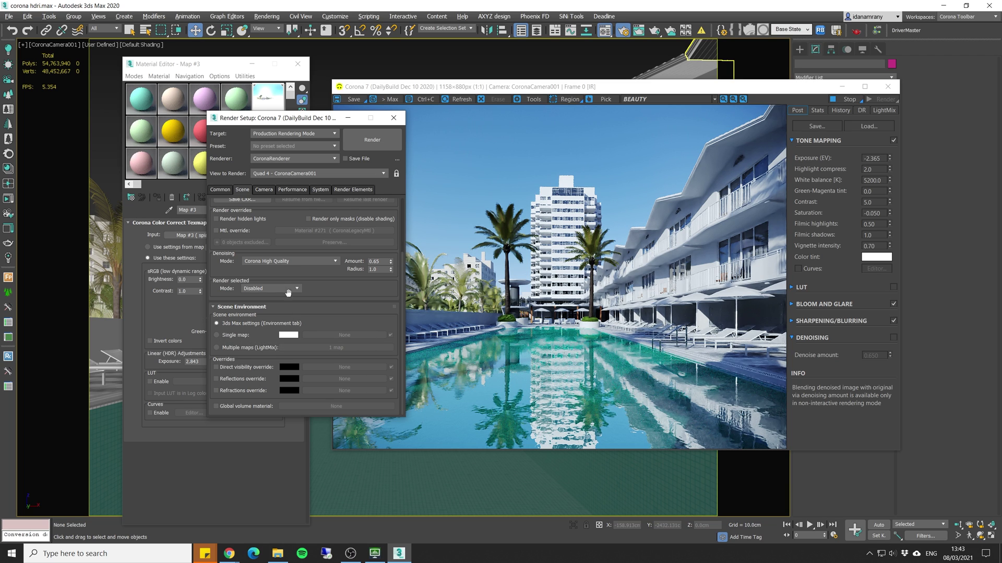
key(8)
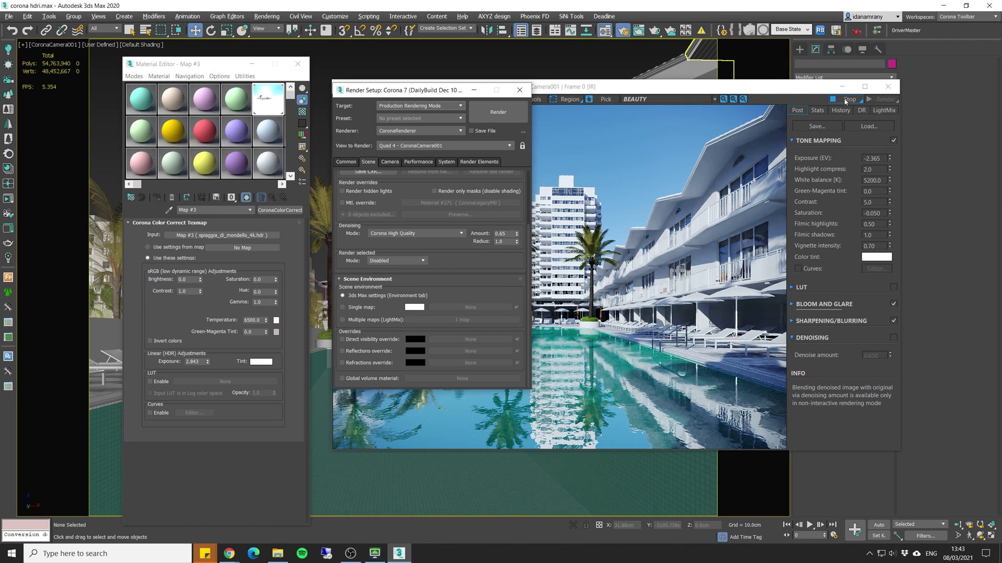
Step: Stop the interactive rendering and copy the colour-corrected HDRI map to the neighbouring fourth sample slot
click(841, 101)
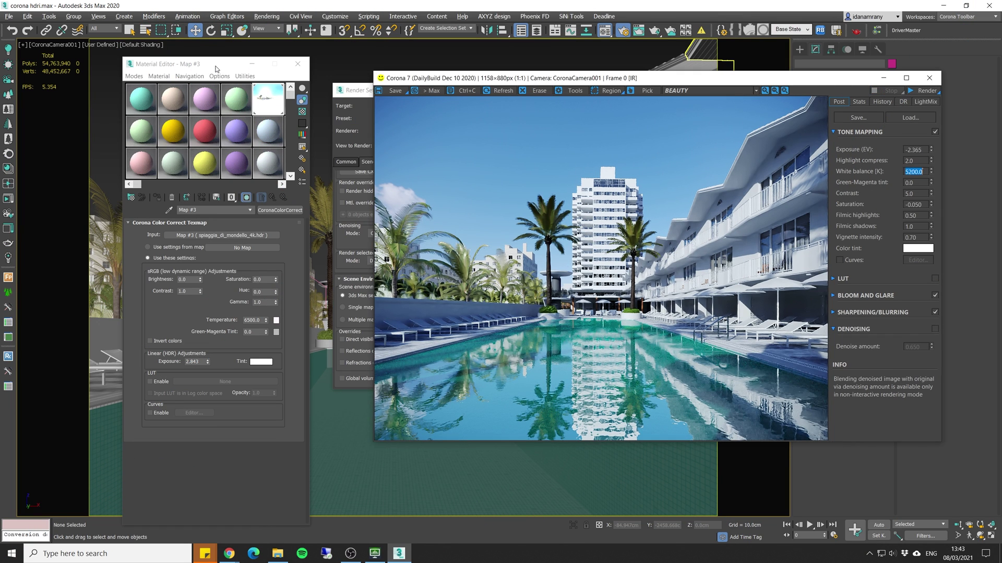
click(216, 68)
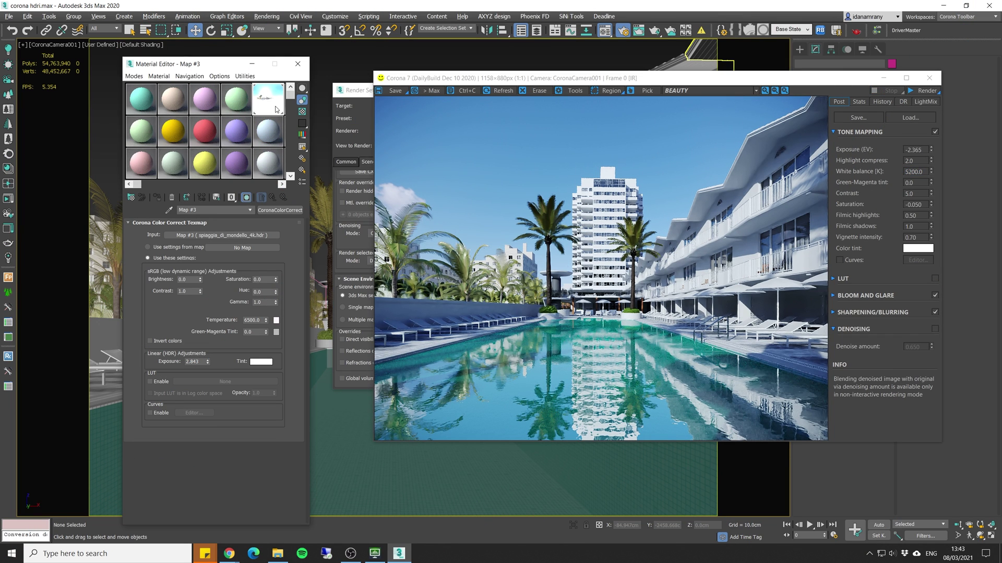
drag(273, 106, 231, 111)
Step: Replace the bitmap in the fifth slot's HDRI map with syferfontein_0d_clear_4k.hdr
click(268, 100)
click(260, 234)
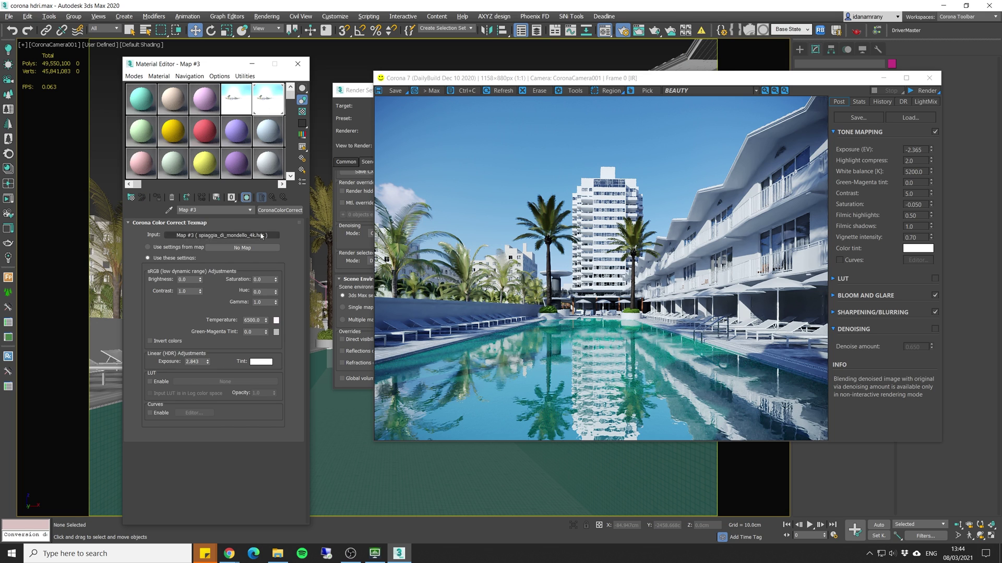
click(254, 236)
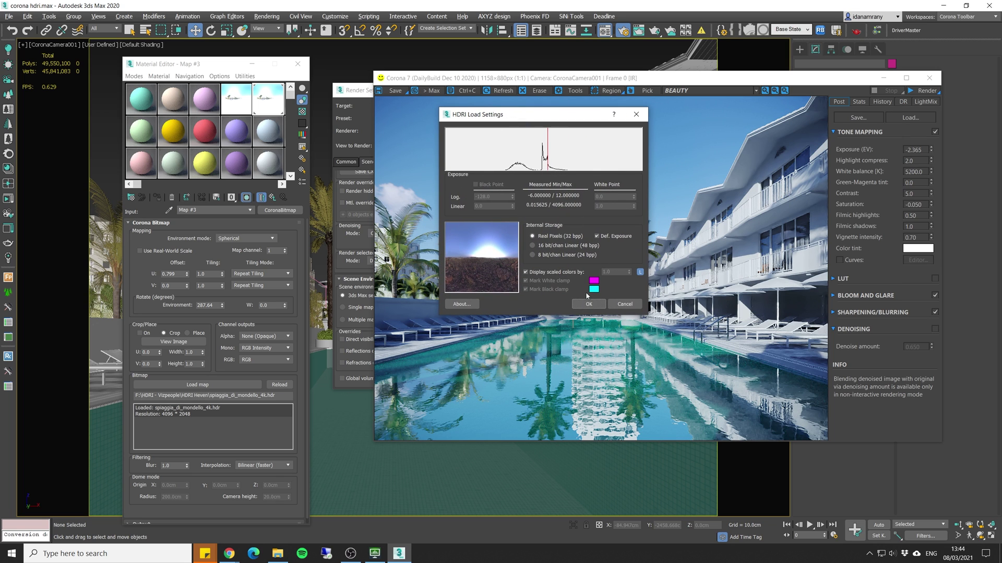
click(596, 306)
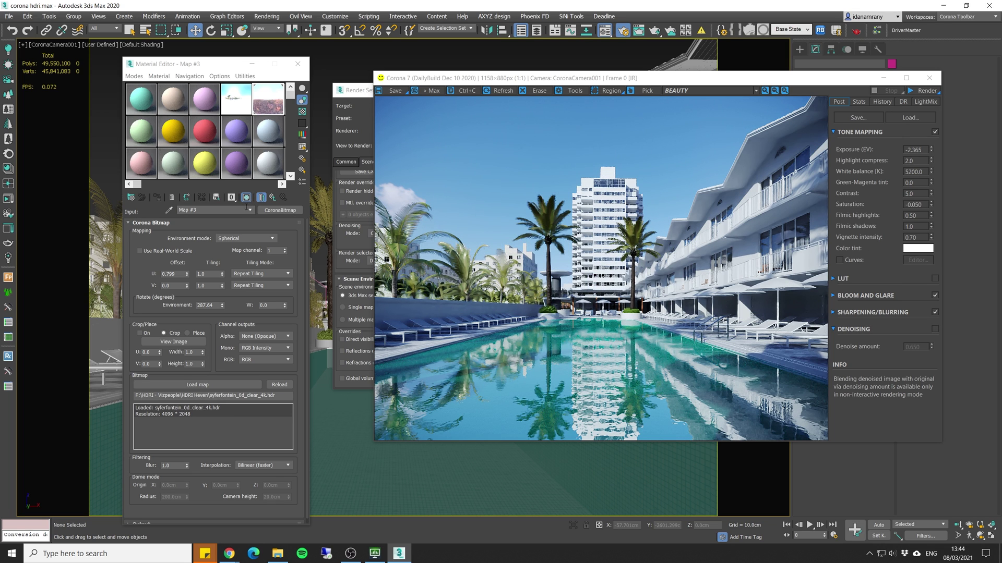
Step: Adjust the new HDRI's environment rotation and set its Color Correct exposure to 3.099 using interactive rendering
double_click(206, 305)
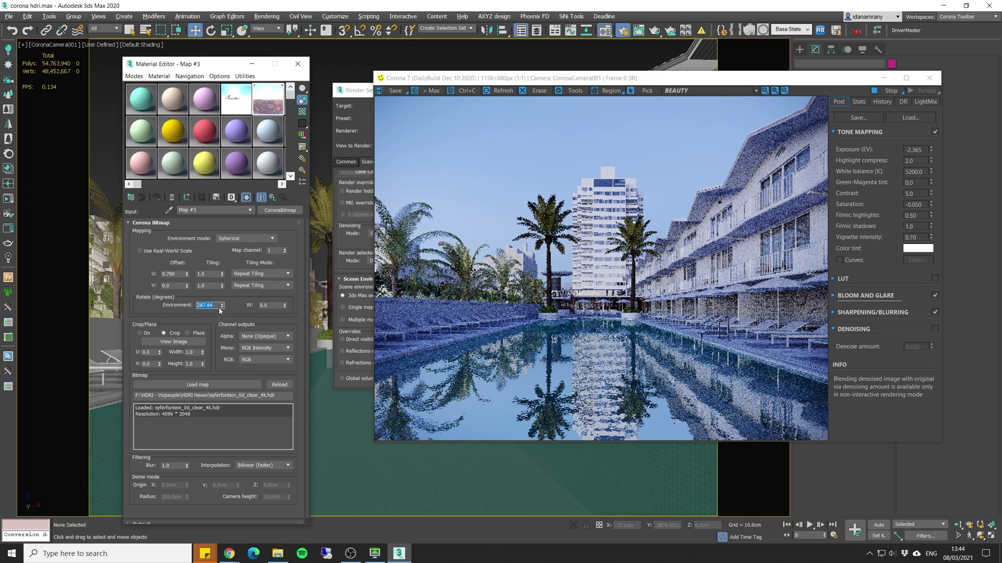
mouse_move(223, 307)
mouse_down()
mouse_move(226, 320)
mouse_move(212, 295)
mouse_move(220, 309)
mouse_up()
click(271, 198)
mouse_move(207, 362)
mouse_down()
mouse_move(199, 333)
mouse_move(202, 364)
mouse_up()
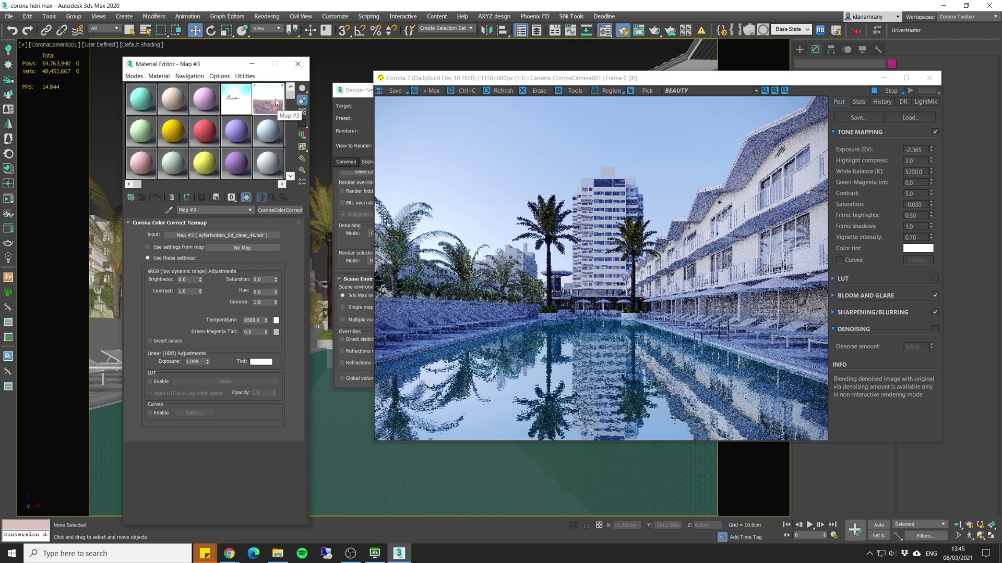
Step: Copy the fifth slot's HDRI map to the third sample slot and load the_sky_is_on_fire_8k.hdr into the fifth slot's bitmap
click(202, 104)
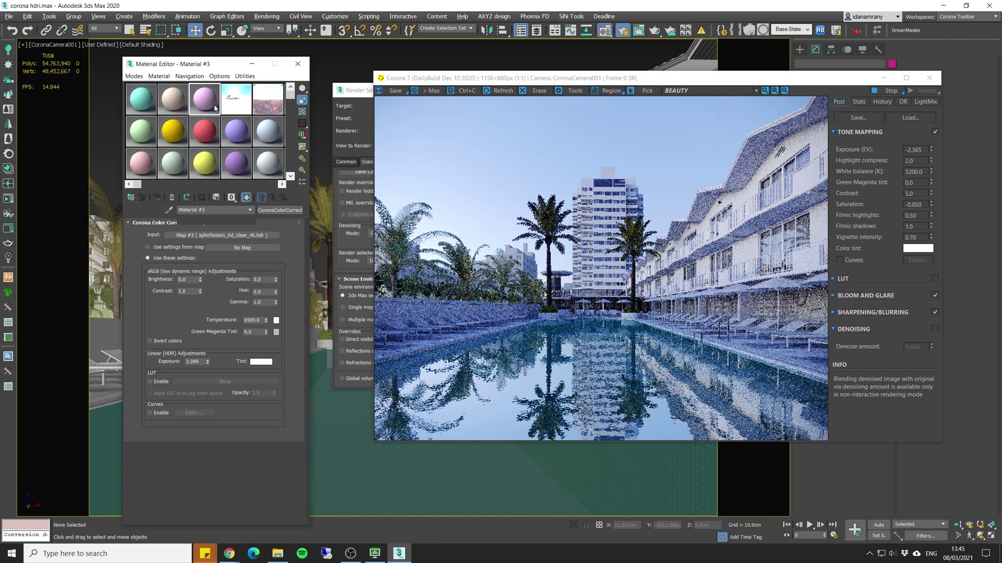
click(273, 101)
click(243, 235)
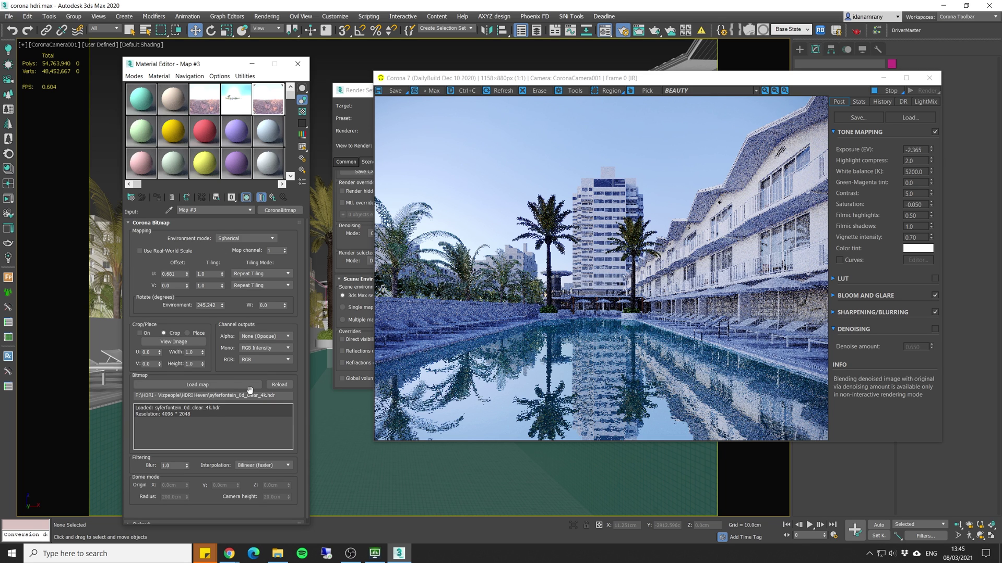
click(249, 386)
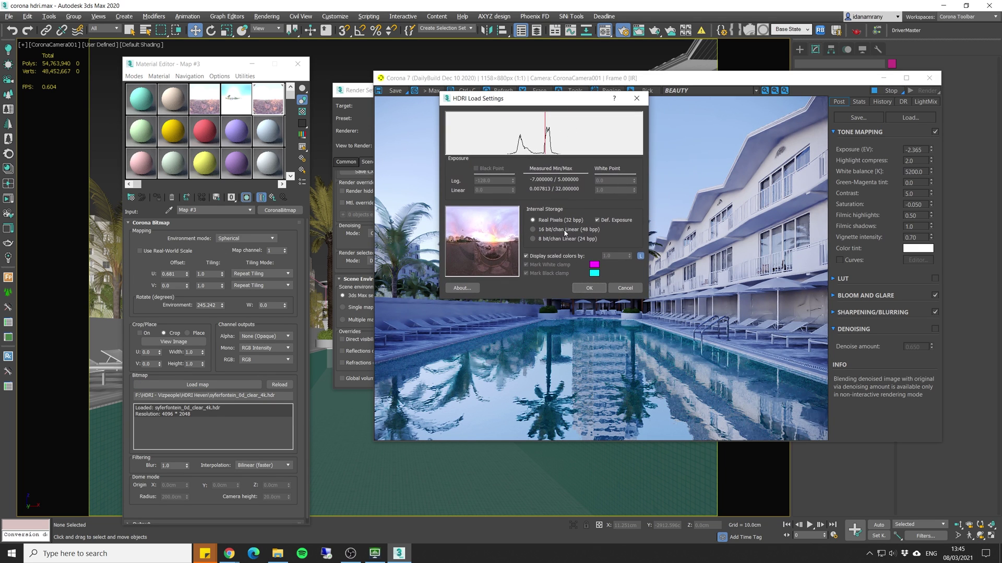
click(590, 286)
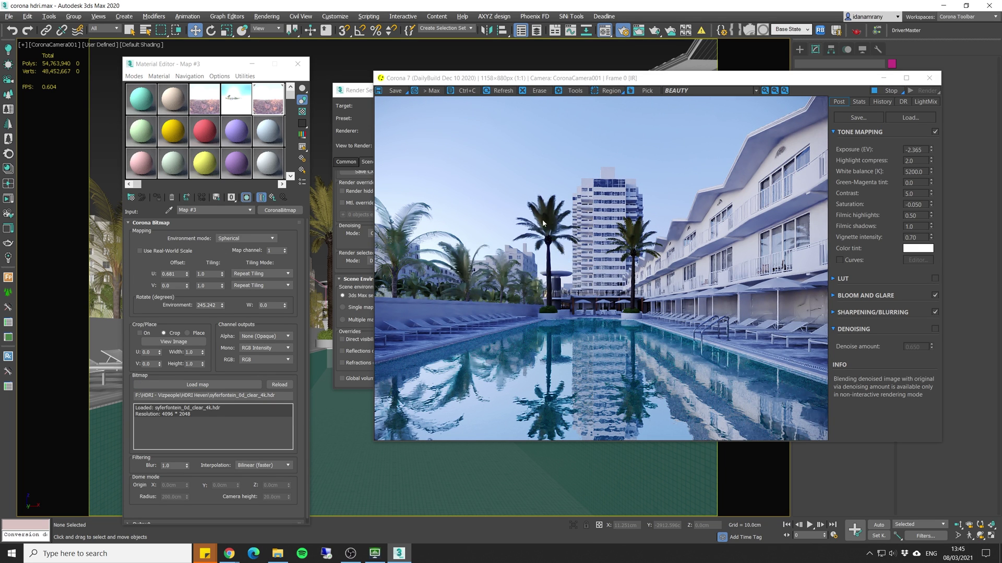
Step: Rotate the new HDRI's environment to about 6 degrees and set its Color Correct exposure to 3.421
drag(221, 305, 221, 297)
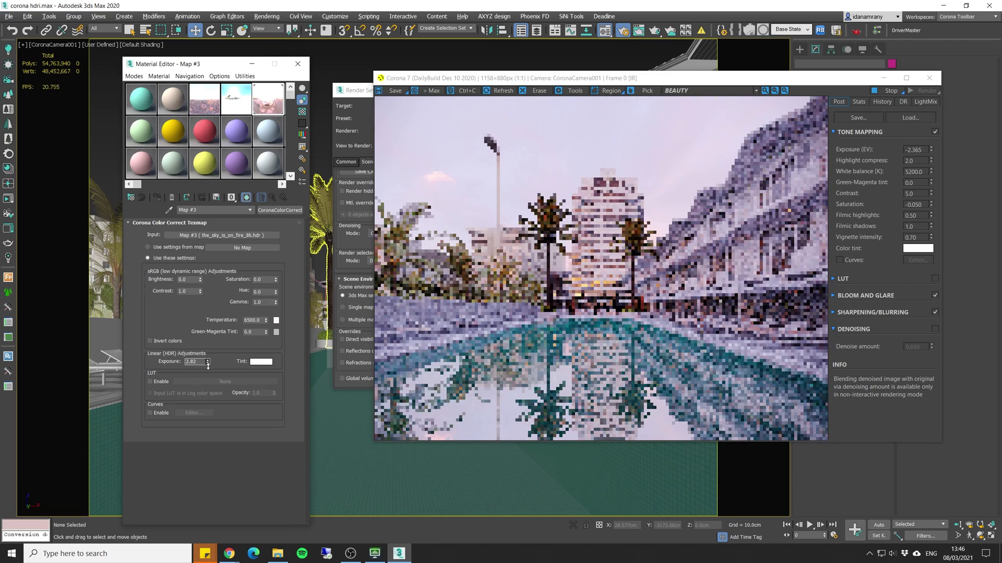
drag(208, 365, 208, 362)
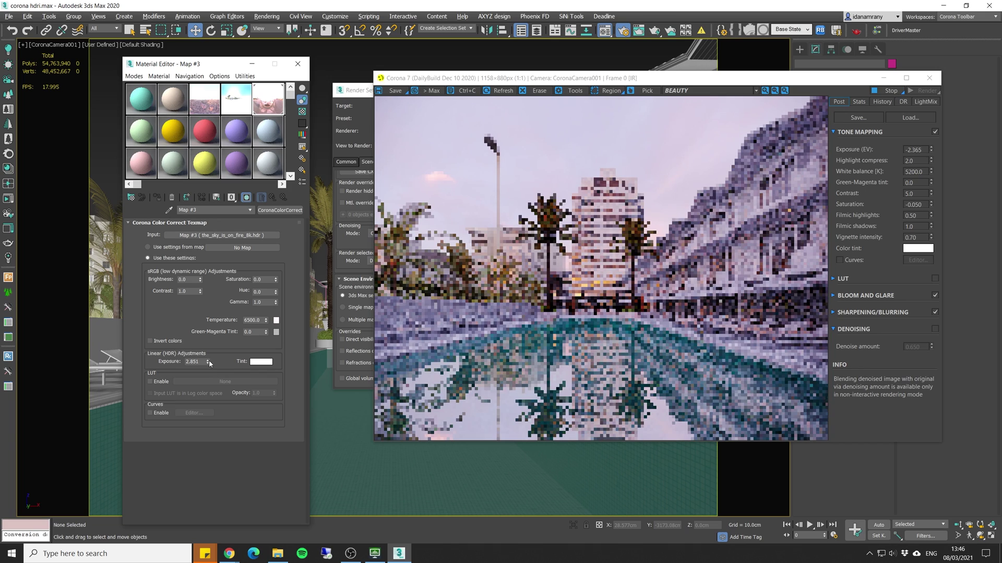
click(248, 236)
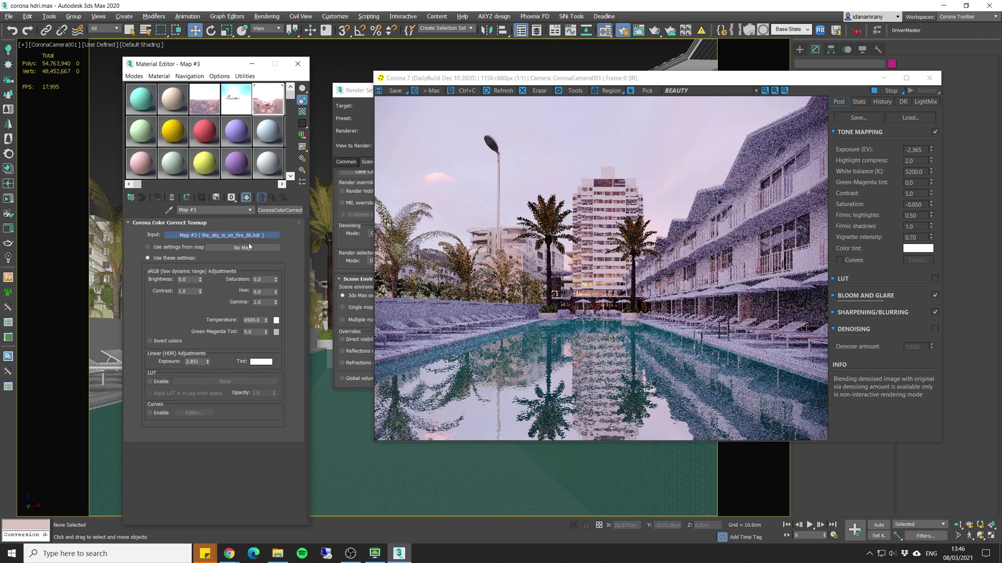
click(222, 235)
drag(222, 306, 224, 345)
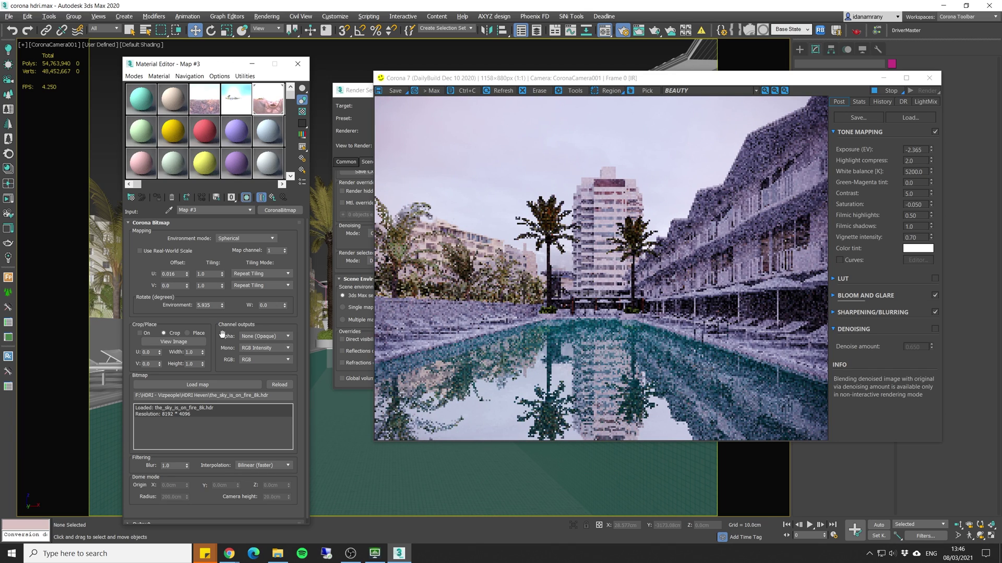
click(272, 197)
mouse_move(208, 362)
mouse_down()
mouse_move(208, 347)
mouse_move(205, 358)
mouse_up()
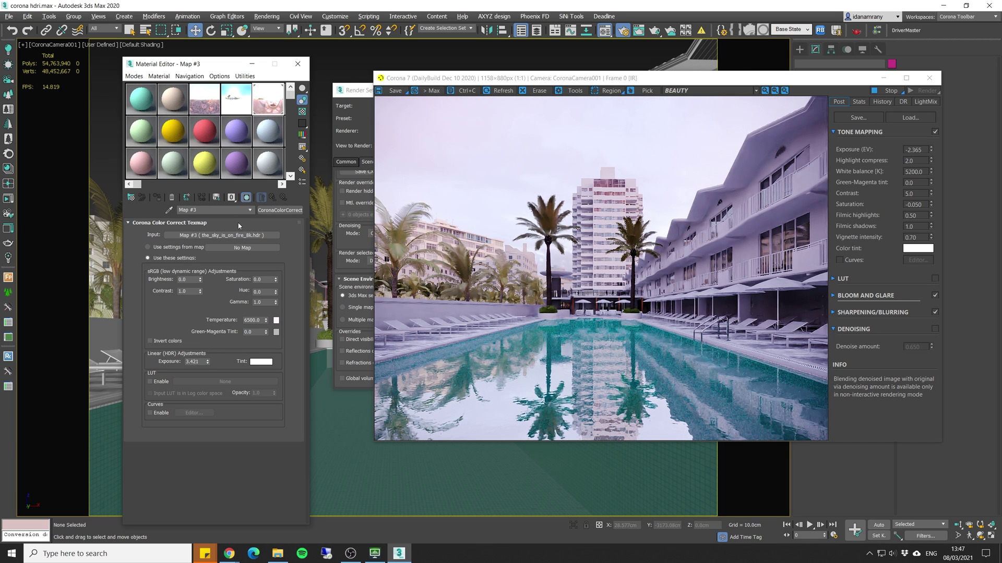
Step: Switch the Corona scene environment to Multiple maps (LightMix) and set its map count to 3
drag(591, 82, 1001, 84)
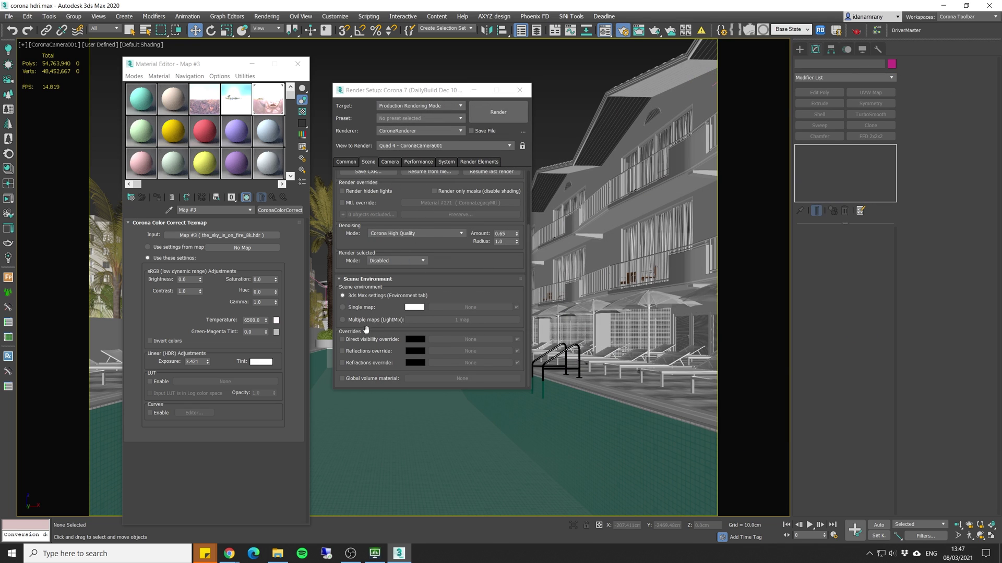
drag(443, 89, 473, 79)
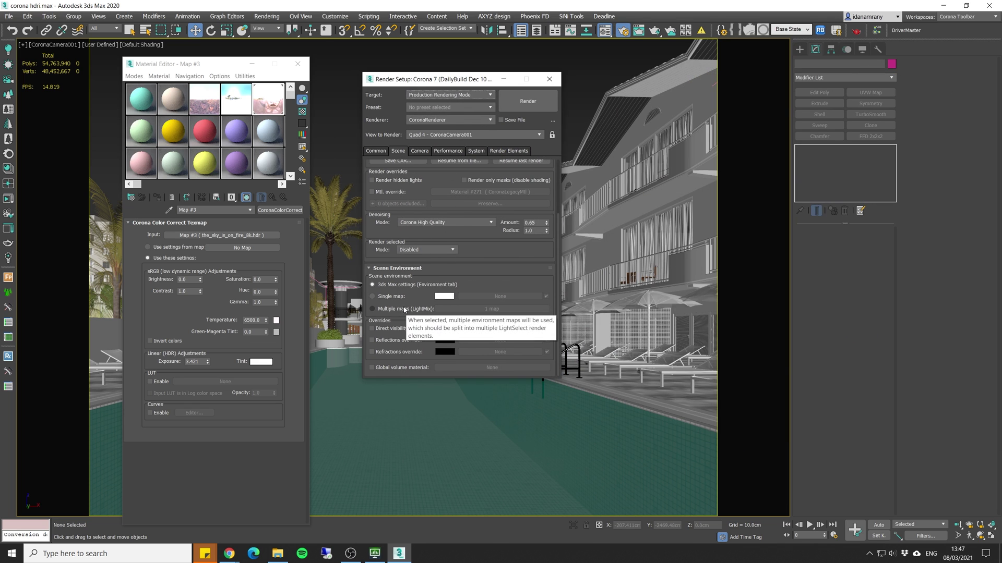
click(374, 311)
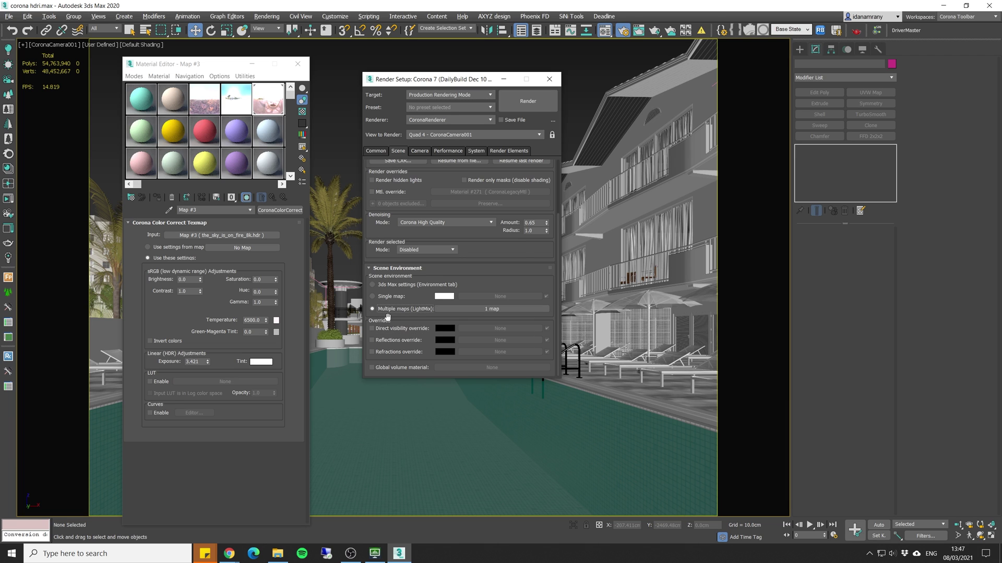
click(488, 310)
drag(600, 261, 445, 197)
click(474, 221)
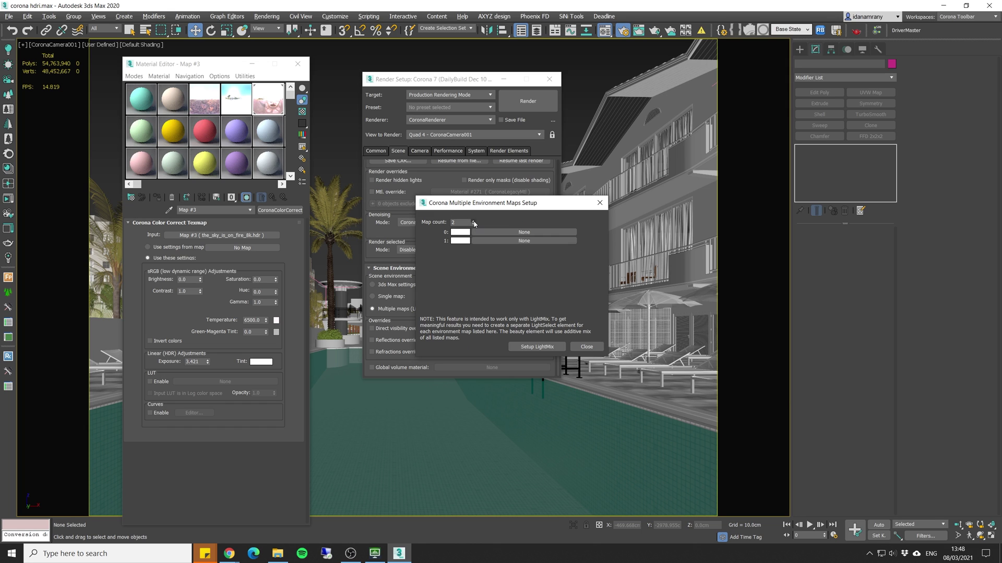
click(475, 221)
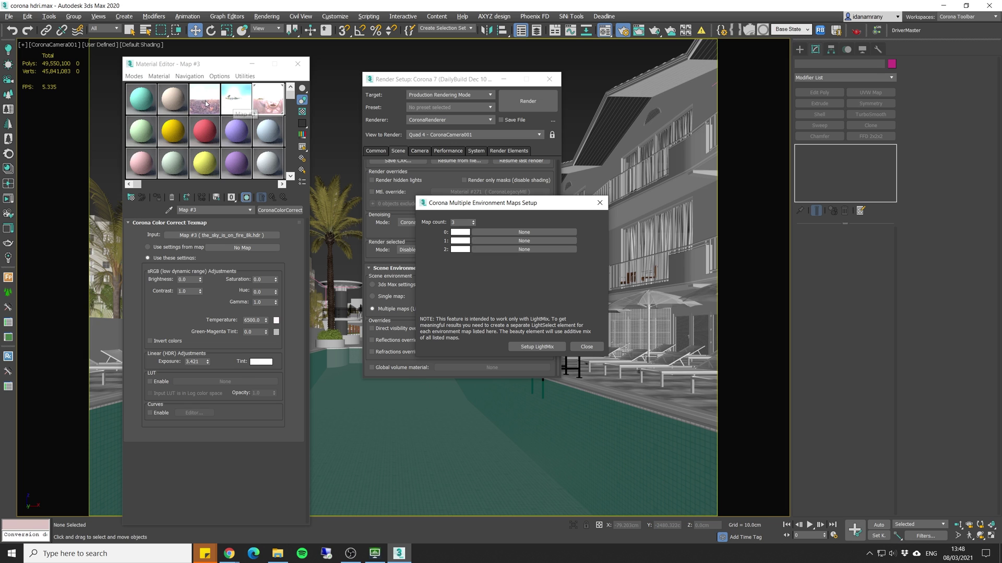
Step: Assign the third, fourth and fifth slots' HDRI maps as instances to environment maps 0, 1 and 2
drag(211, 102, 529, 234)
click(493, 308)
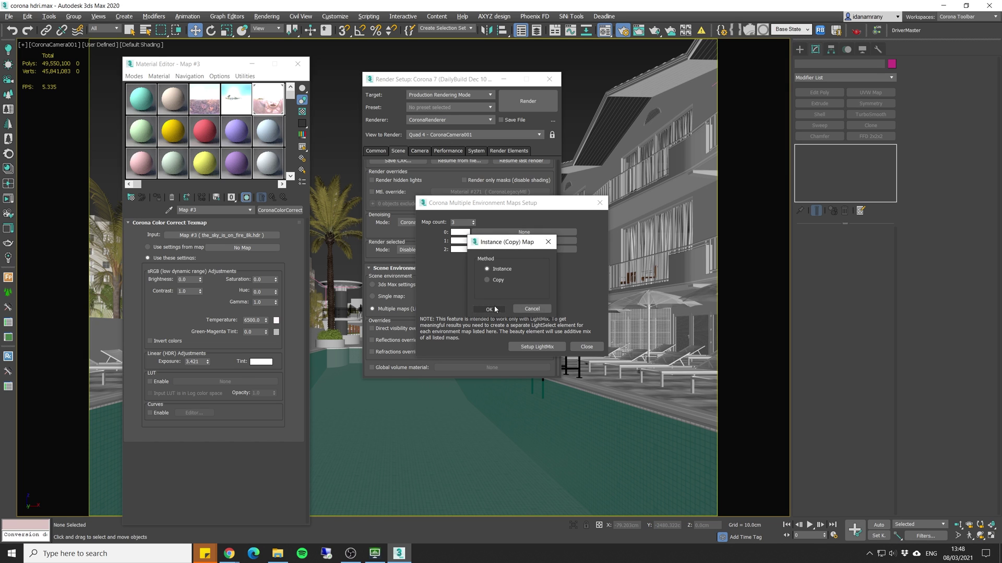
drag(235, 101, 514, 241)
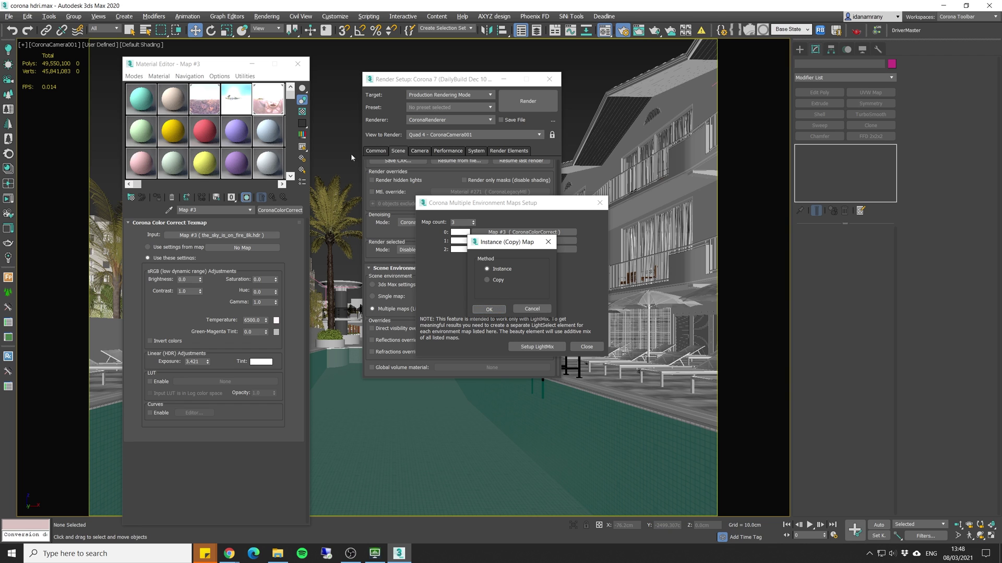
click(493, 312)
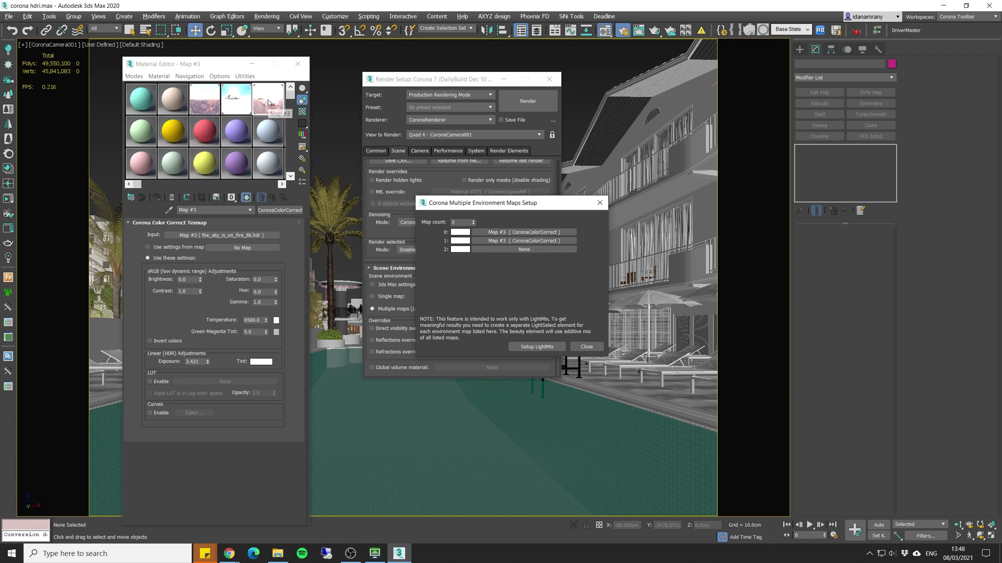
click(489, 308)
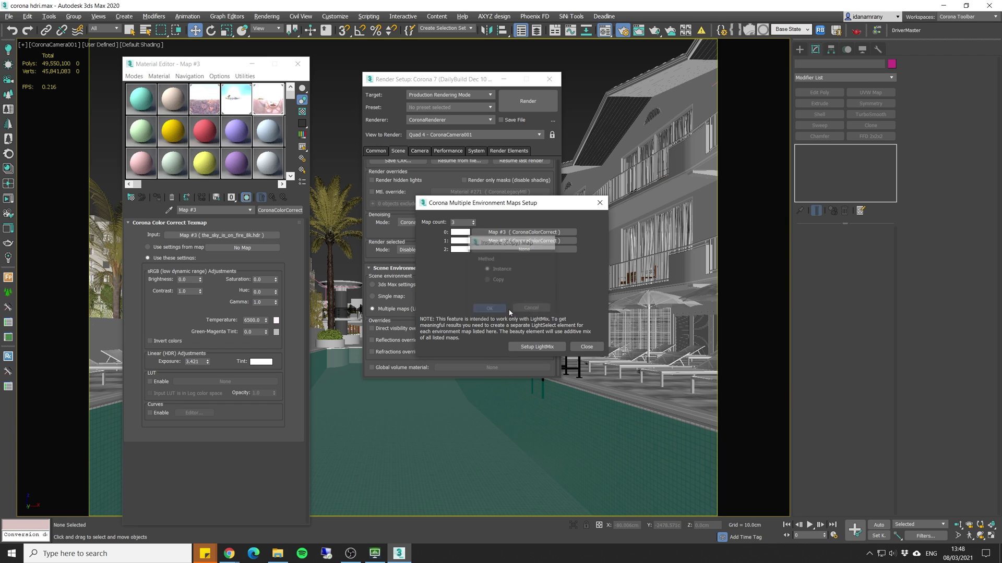
Step: Generate the Interactive LightMix setup with layers separated by instanced lights, and close the multiple environment maps setup
click(541, 348)
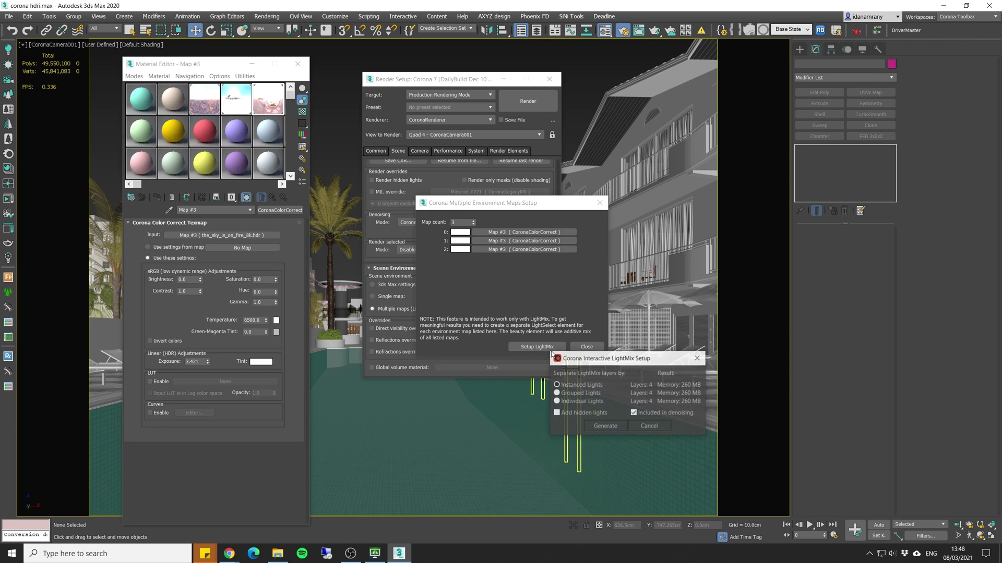
drag(582, 360, 525, 282)
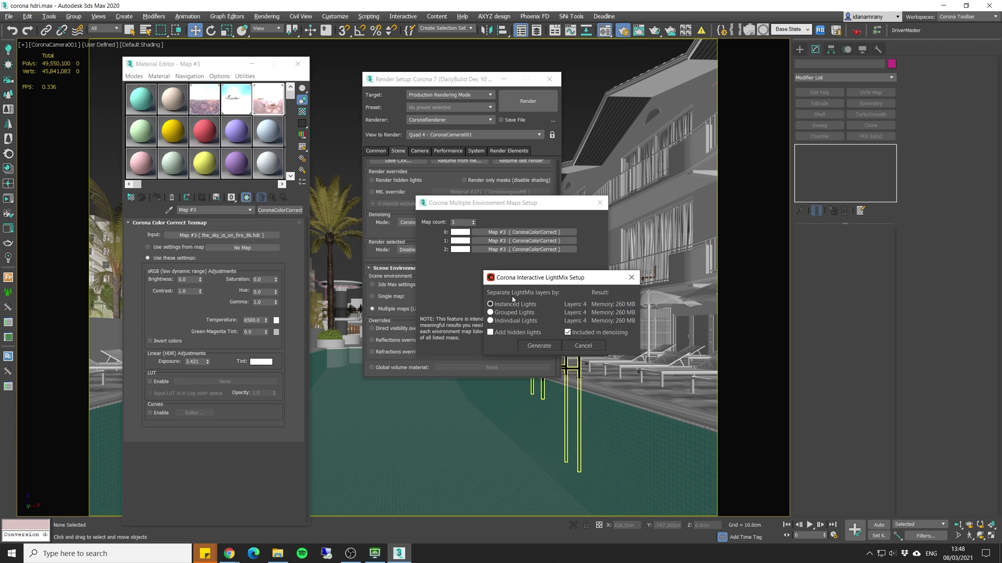
click(546, 351)
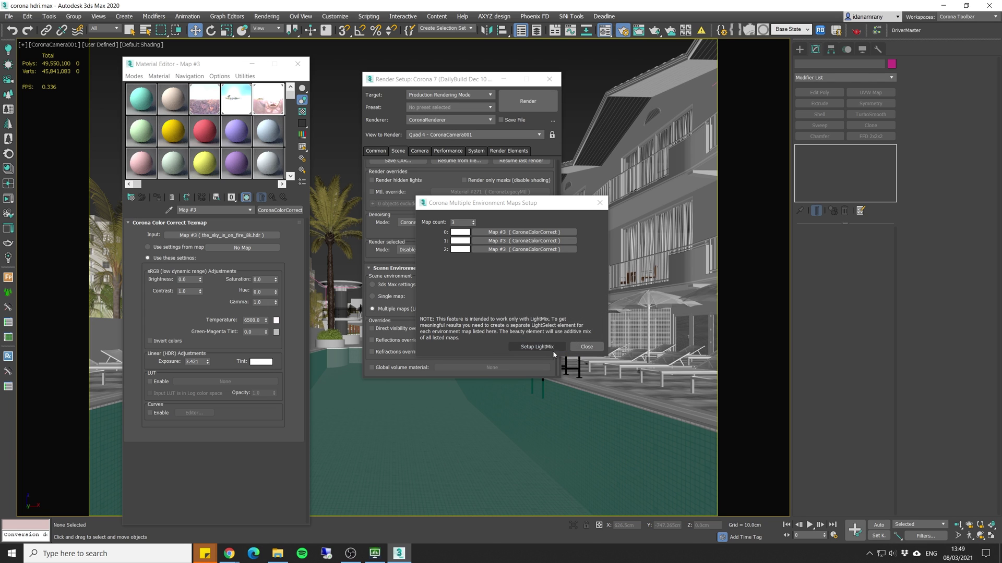
click(588, 348)
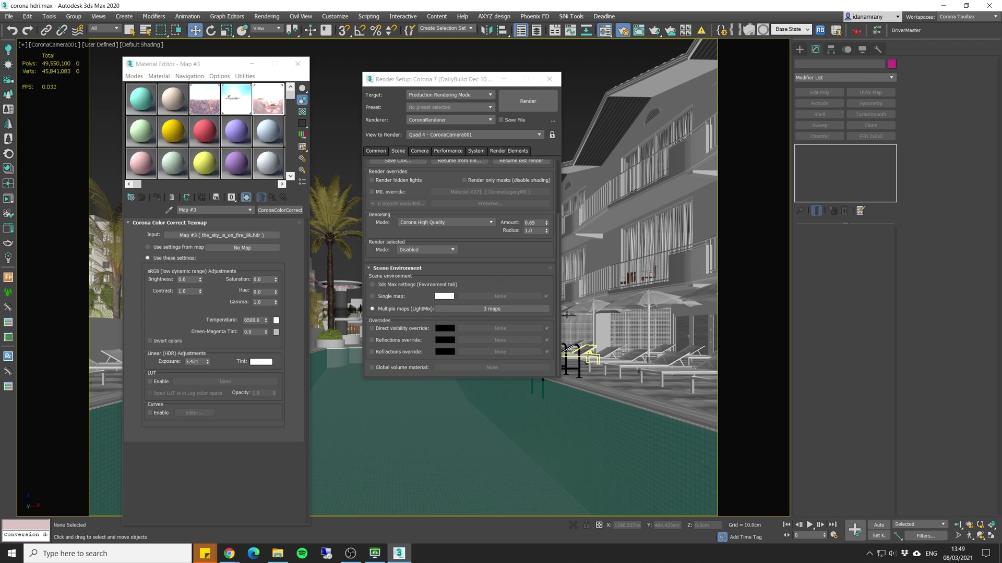
Step: Examine the generated Interactive LightMix and environment map entries in the render elements list
click(514, 153)
drag(432, 198, 461, 199)
click(394, 216)
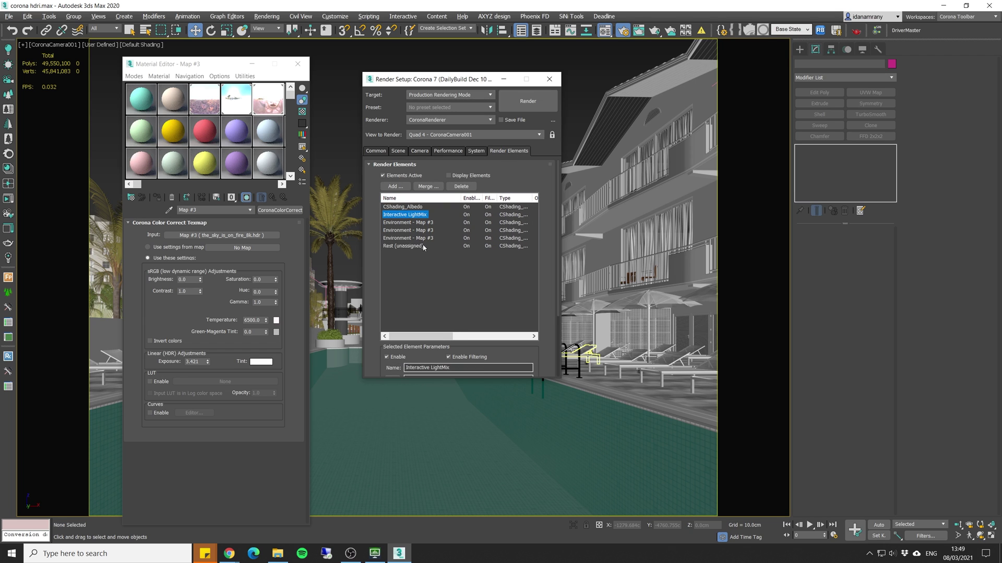
click(409, 223)
click(410, 231)
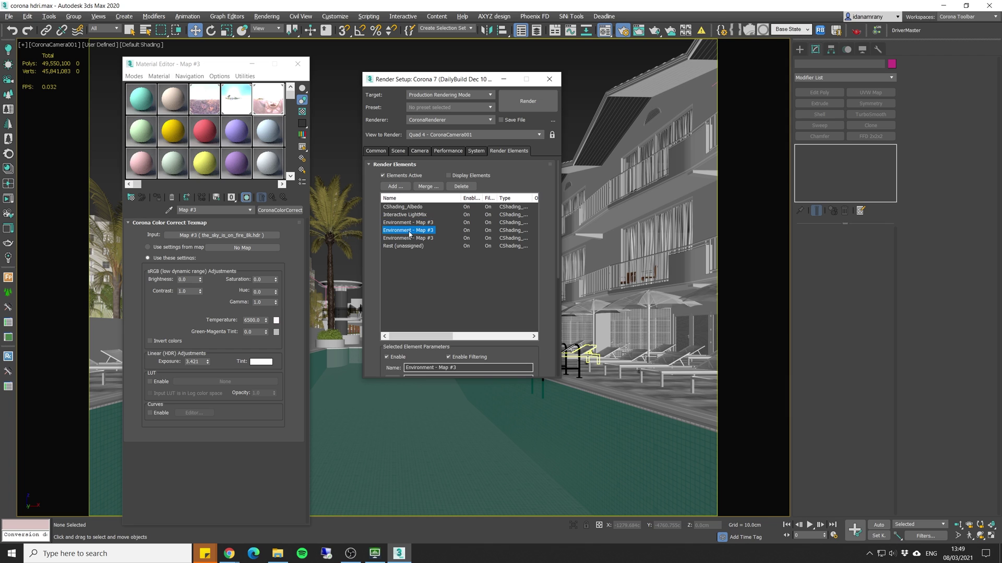
click(411, 238)
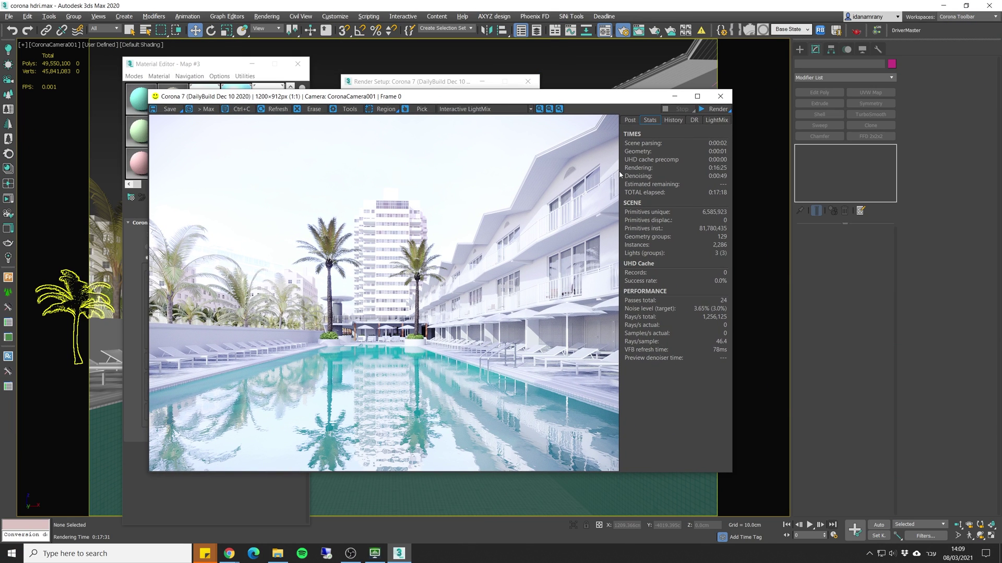
Step: Turn off the second and third environment layers in the finished render's LightMix, leaving the first environment layer on
click(719, 121)
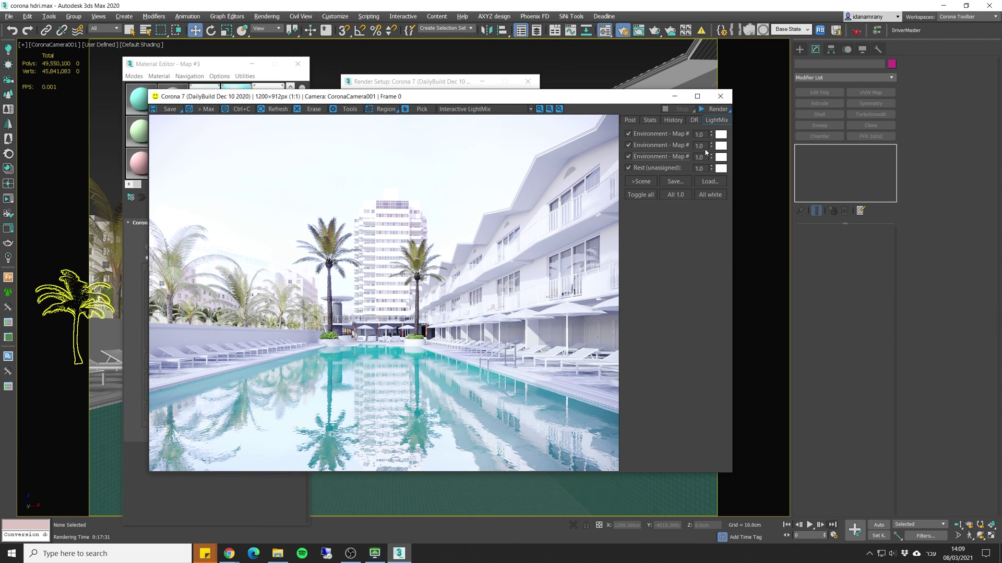
drag(625, 97, 597, 109)
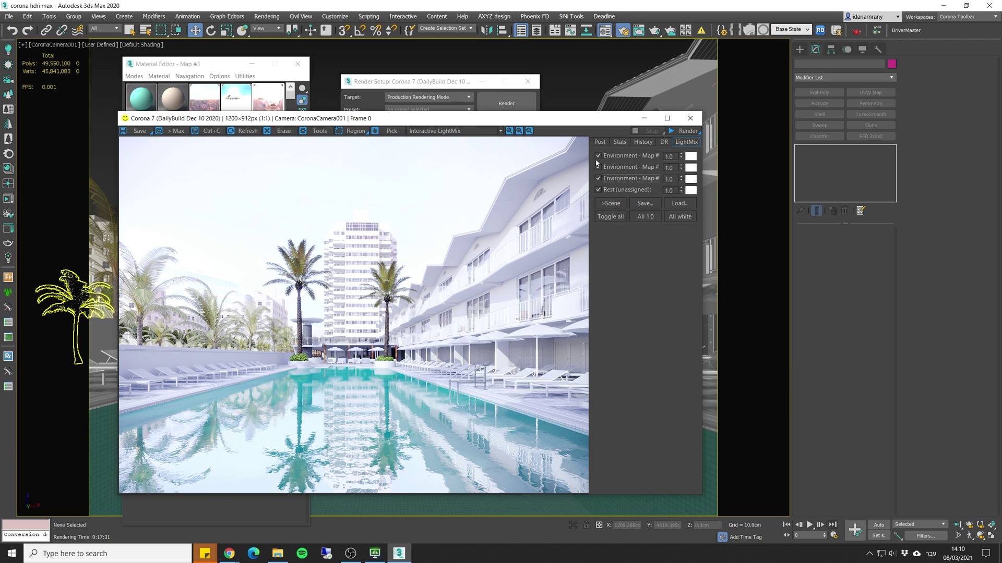
click(604, 155)
click(603, 167)
click(602, 178)
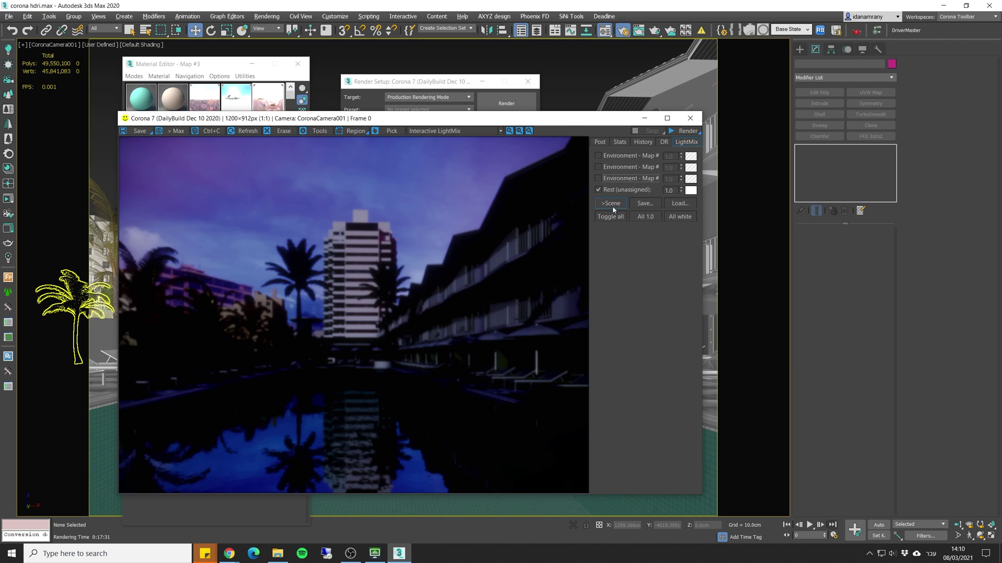
click(599, 155)
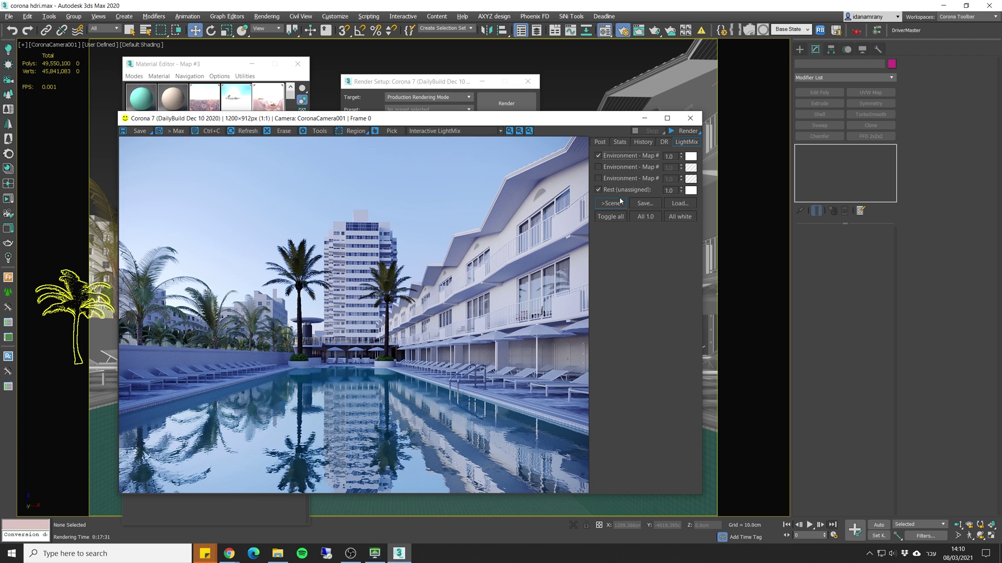
Step: Set the first environment layer's LightMix intensity to 1.337 and tint it pink with colour FF9B9B
mouse_move(720, 134)
mouse_down()
mouse_move(723, 119)
mouse_move(728, 139)
mouse_up()
click(728, 136)
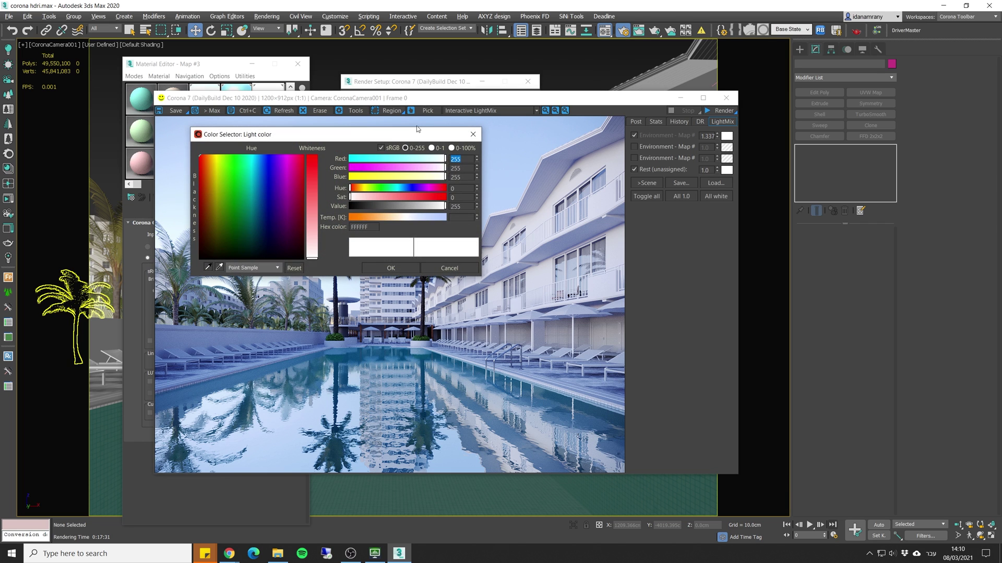
drag(417, 129, 617, 40)
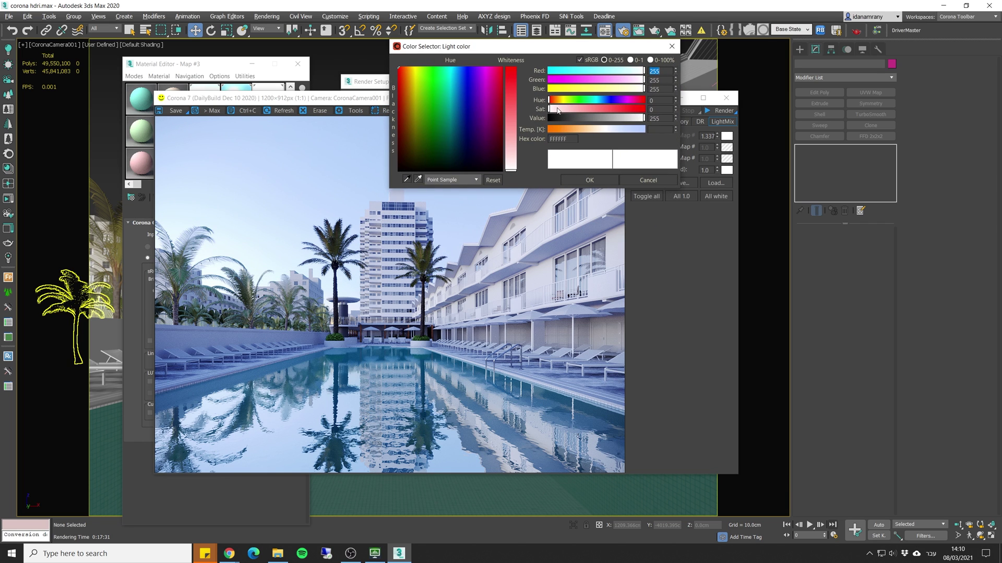
drag(557, 111, 586, 109)
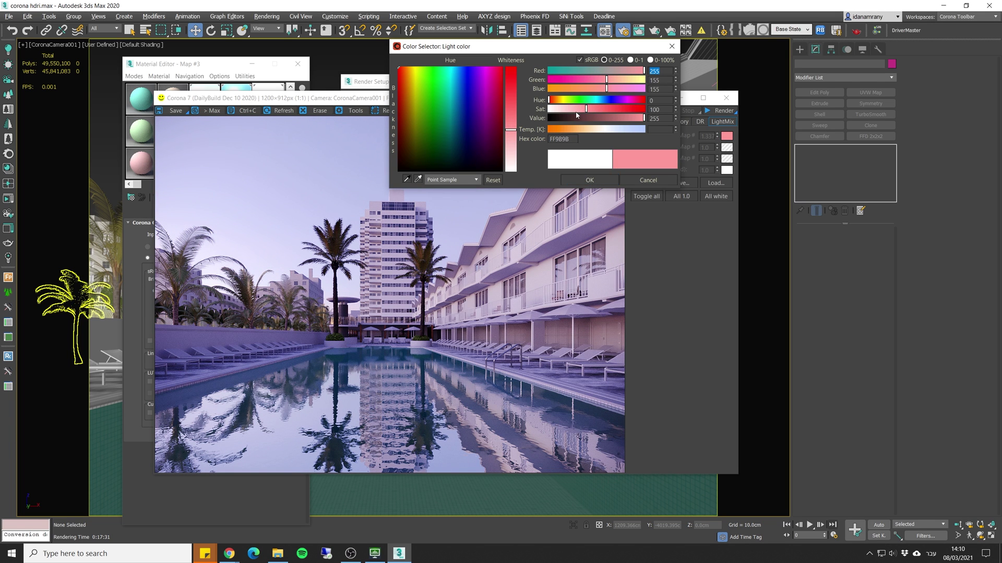
click(589, 180)
Step: Swap the first environment layer for the second, set its intensity to 1.267 and give it a warm light colour temperature
click(634, 136)
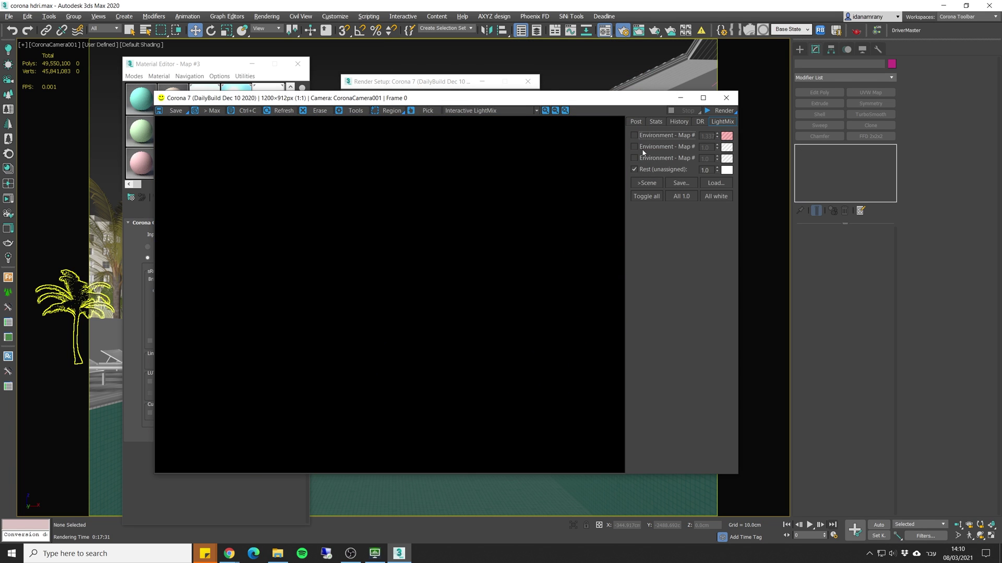
click(635, 147)
drag(717, 147, 730, 148)
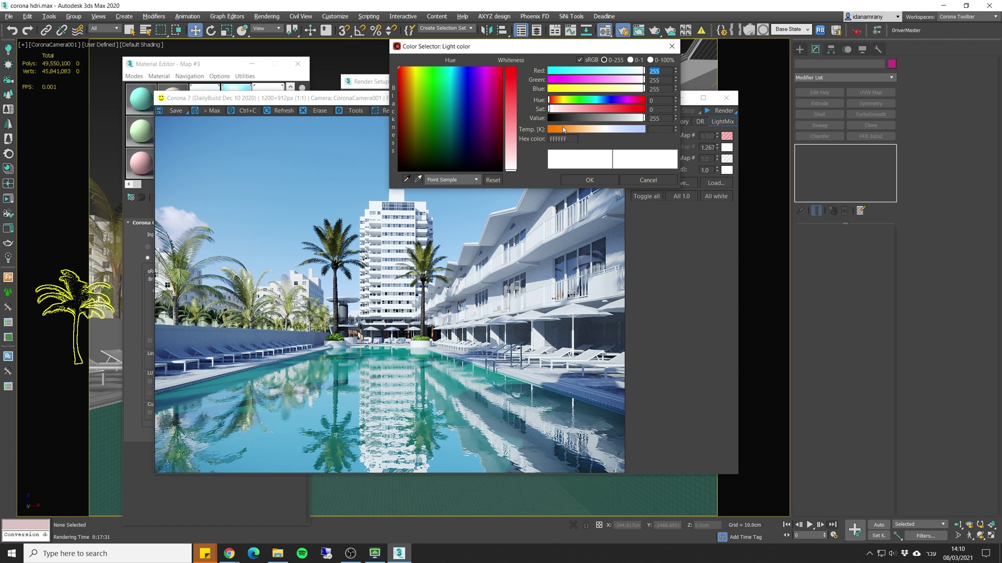
drag(563, 130, 592, 131)
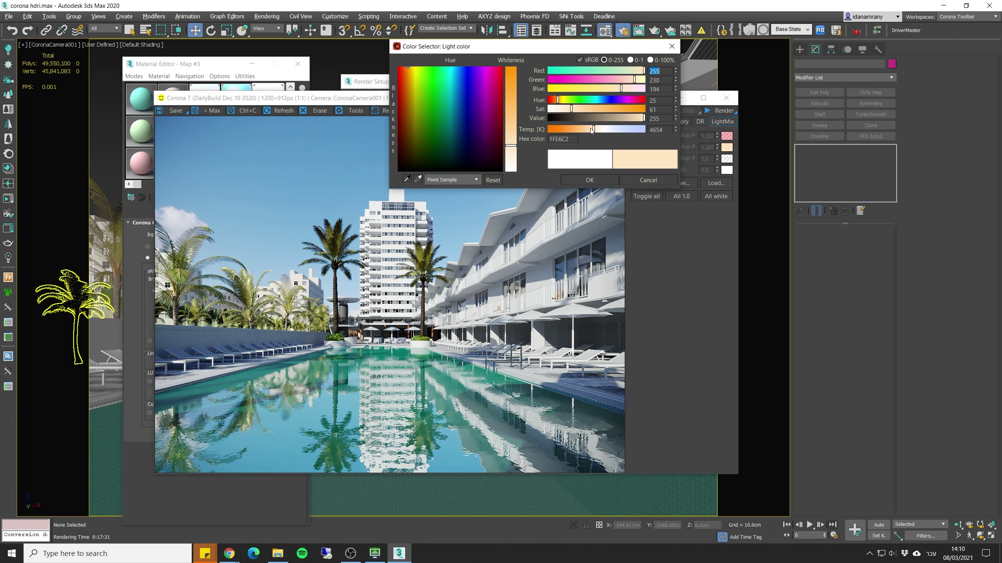
click(589, 180)
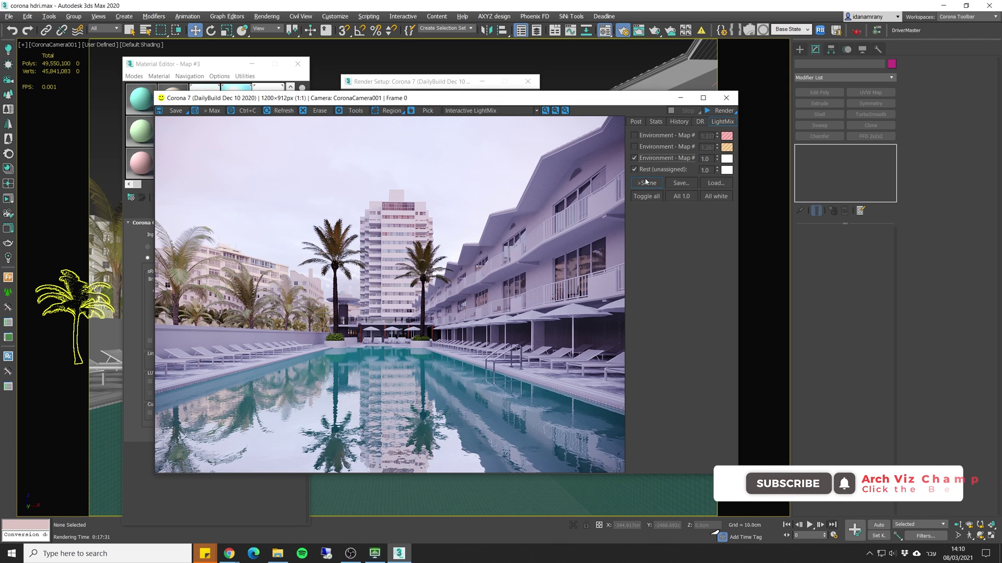
Step: Set the third environment layer's LightMix intensity to 1.004
click(716, 157)
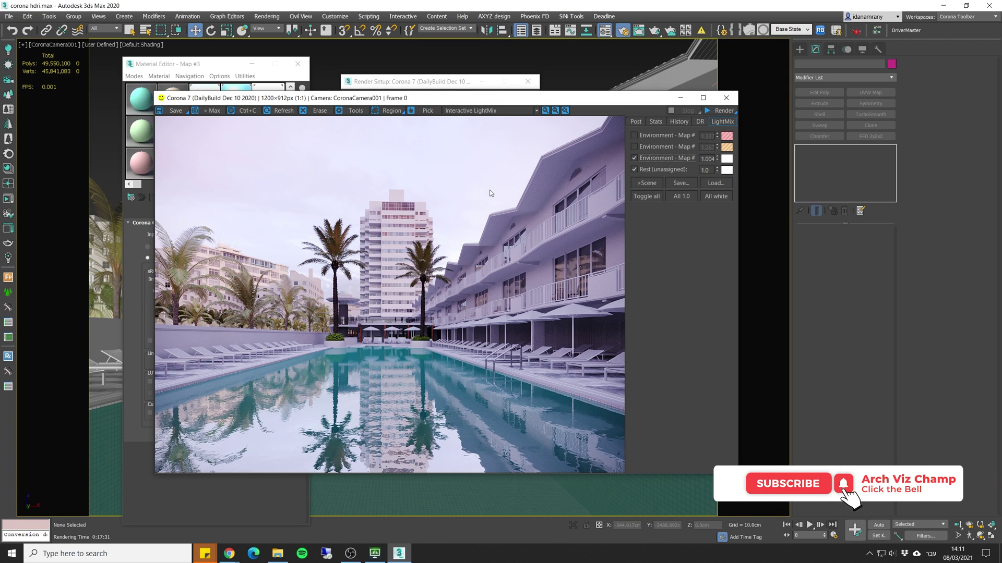